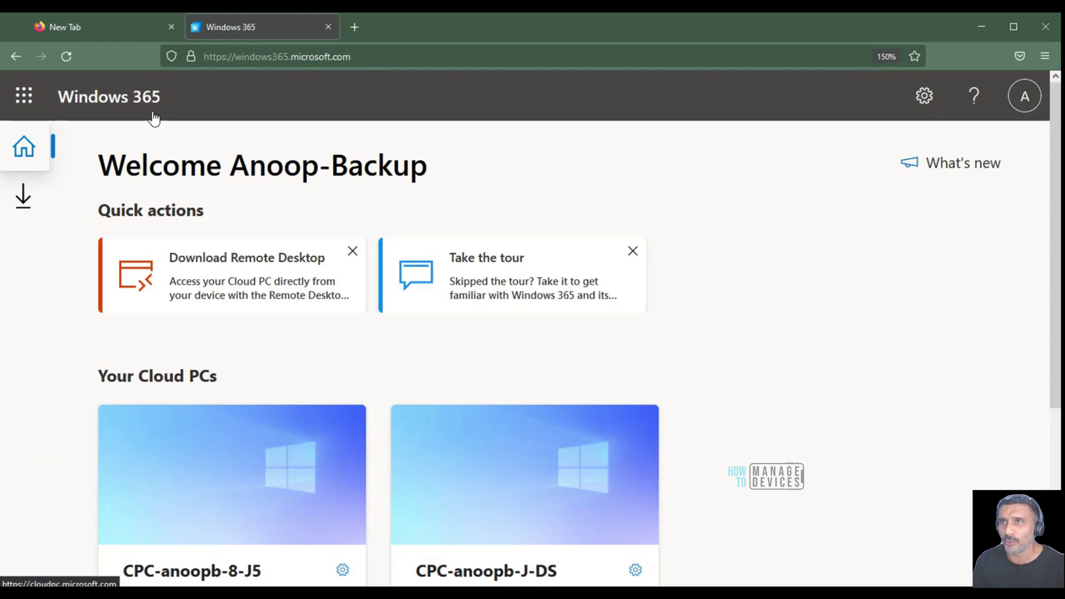
- Open CPC-anoopb-8-J5 in a new browser tab
{"action": "scroll", "coordinate": [727, 297], "scroll_direction": "down", "scroll_amount": 4}
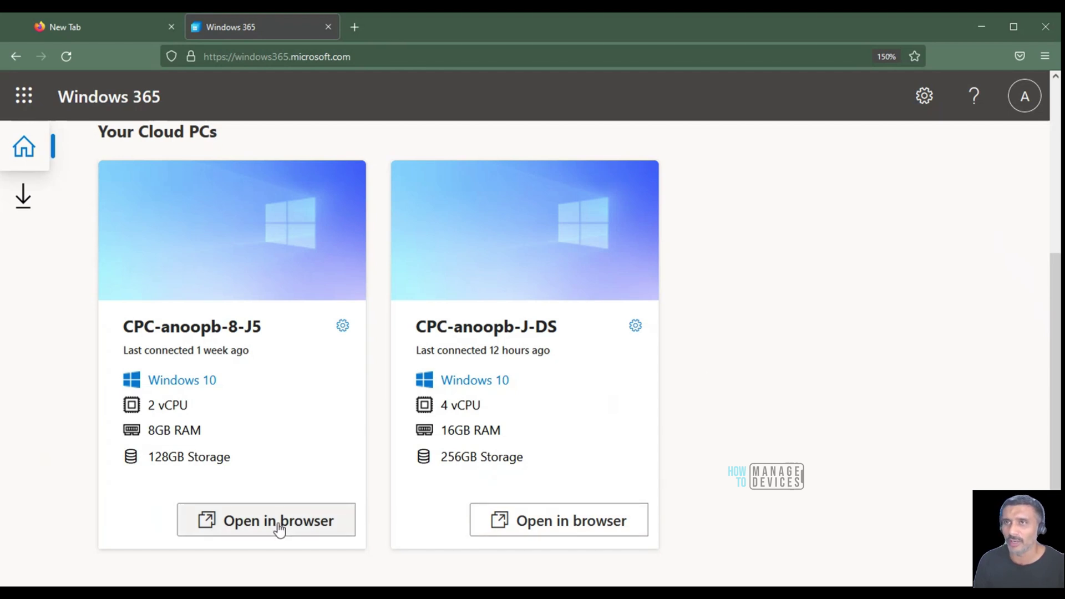
{"action": "scroll", "coordinate": [717, 355], "scroll_direction": "up", "scroll_amount": 5}
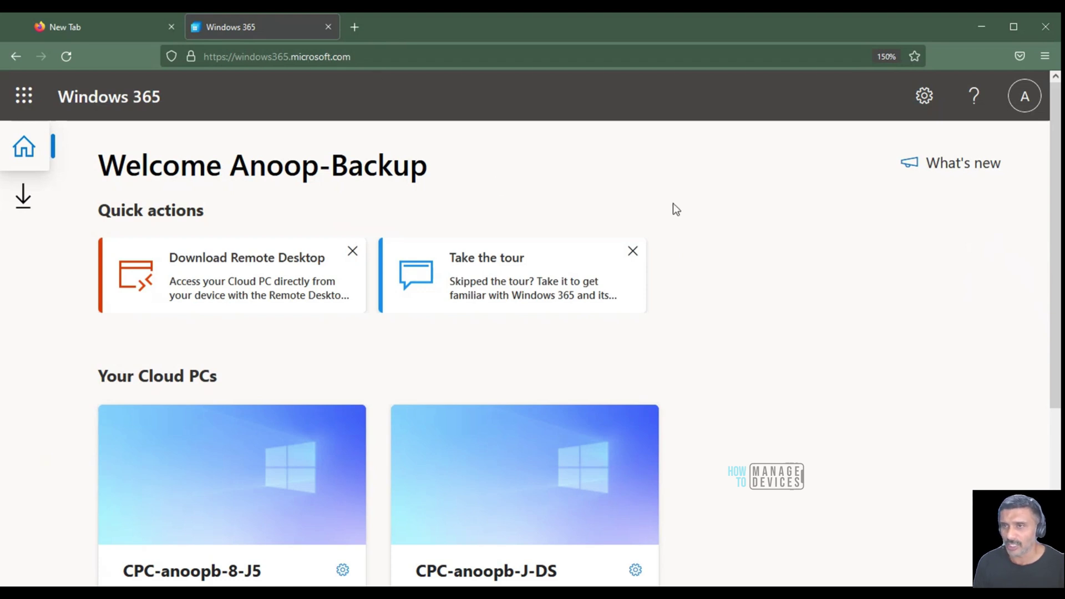
{"action": "scroll", "coordinate": [674, 209], "scroll_direction": "down", "scroll_amount": 4}
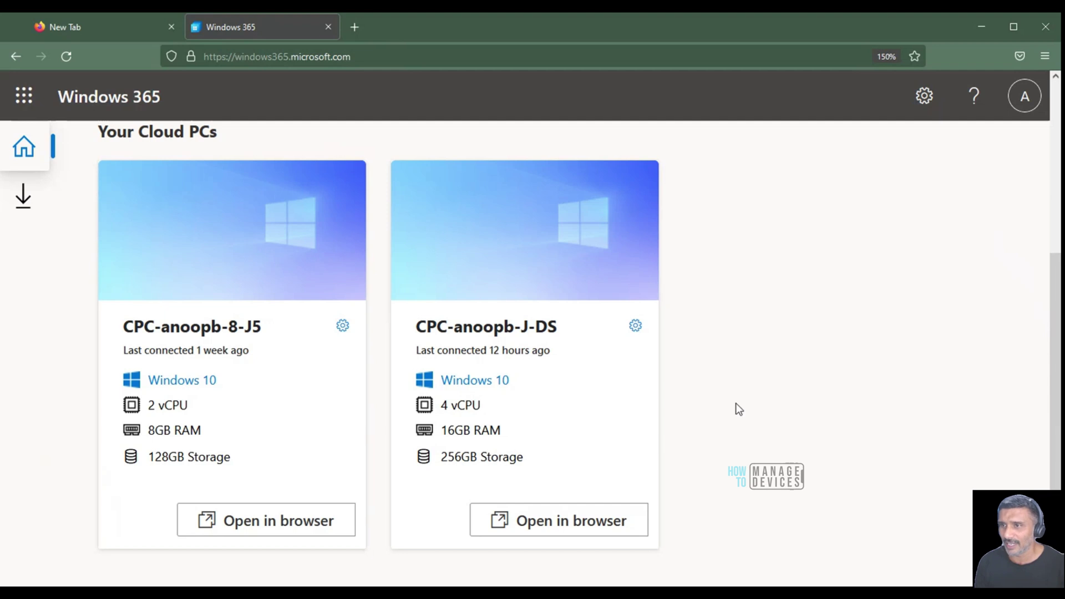
{"action": "scroll", "coordinate": [743, 405], "scroll_direction": "up", "scroll_amount": 5}
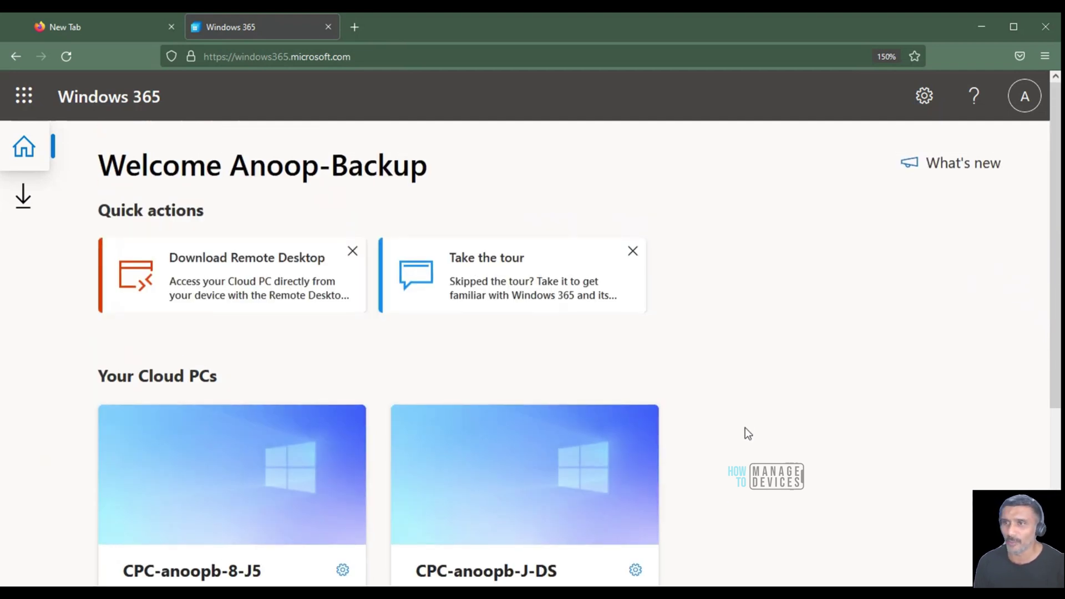
{"action": "scroll", "coordinate": [748, 434], "scroll_direction": "down", "scroll_amount": 5}
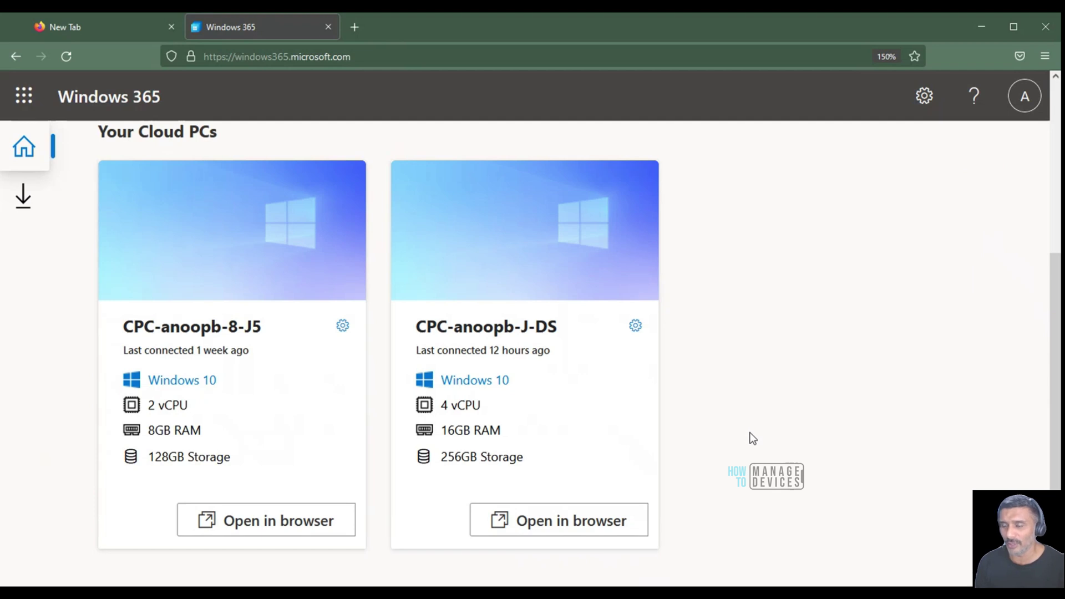
{"action": "scroll", "coordinate": [752, 438], "scroll_direction": "up", "scroll_amount": 3}
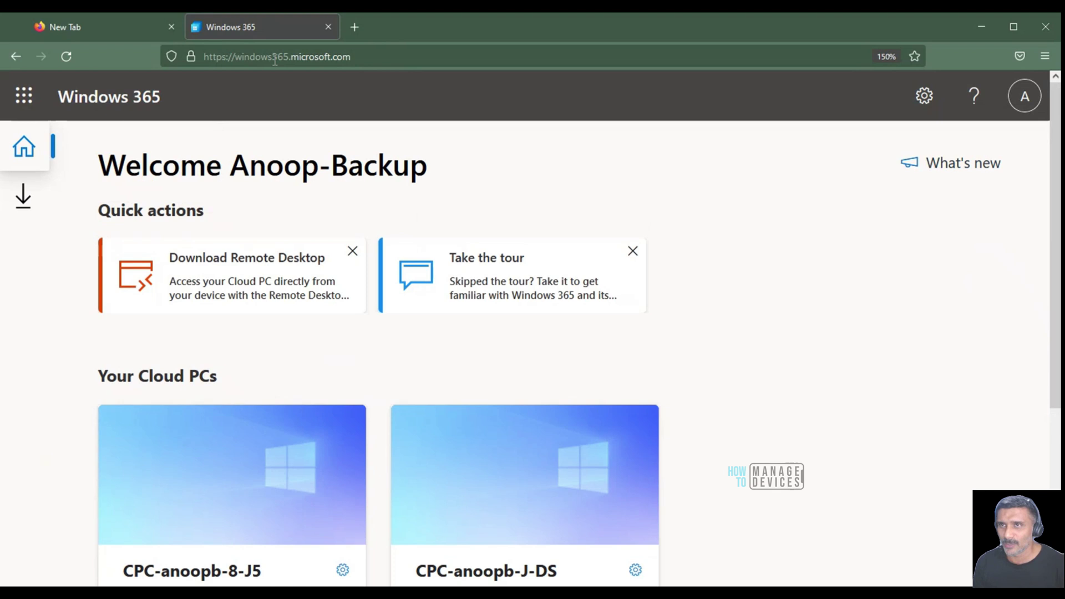
{"action": "scroll", "coordinate": [765, 369], "scroll_direction": "down", "scroll_amount": 3}
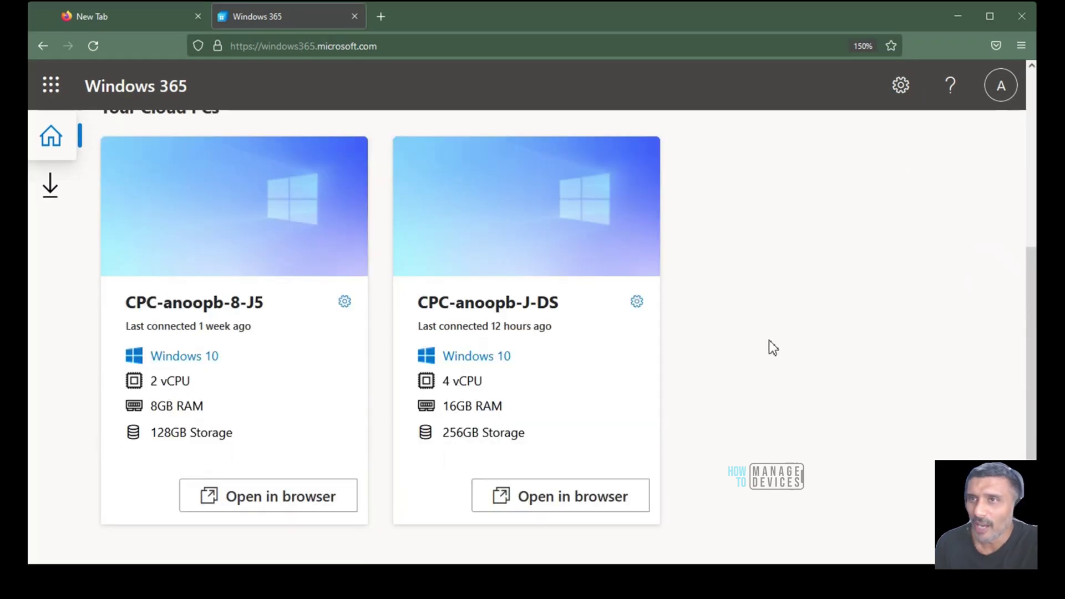
{"action": "left_click", "coordinate": [270, 507]}
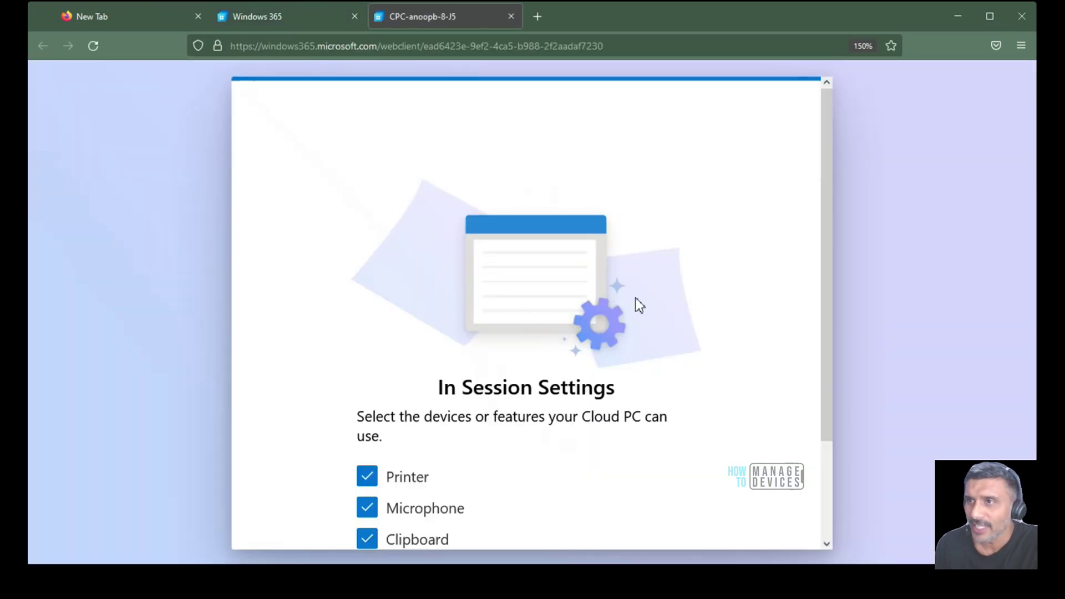
- Bookmark the Cloud PC session page to the Bookmarks Toolbar
{"action": "left_click", "coordinate": [270, 46]}
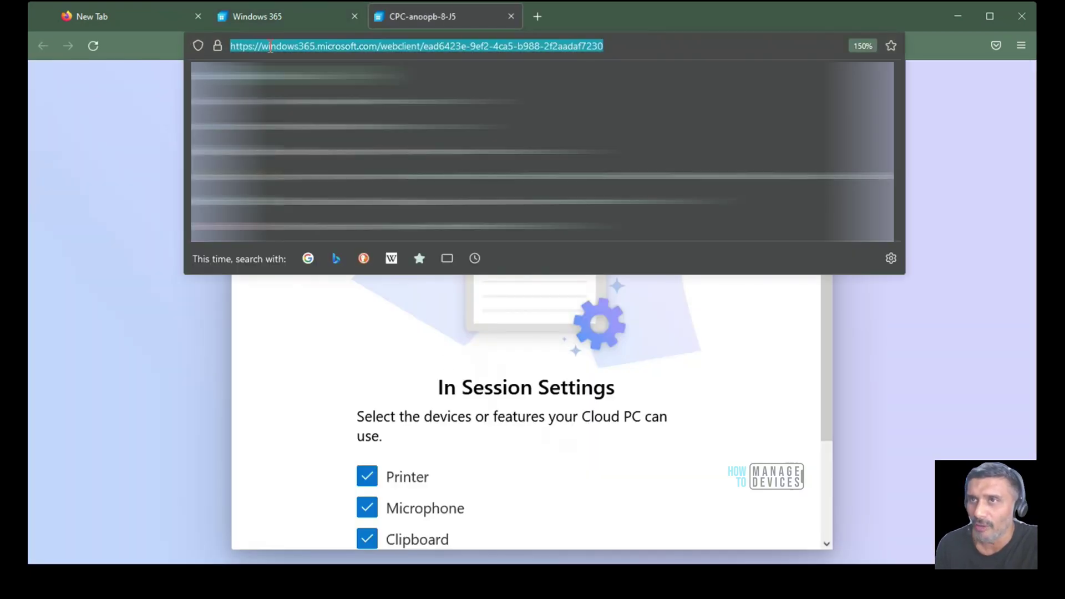
{"action": "left_click", "coordinate": [117, 157]}
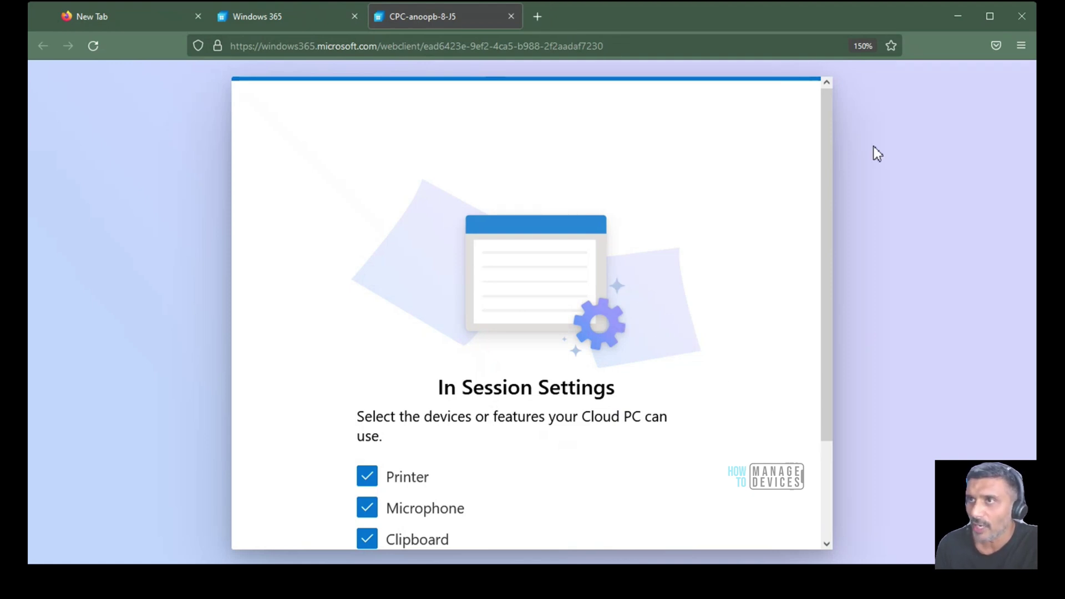
{"action": "left_click", "coordinate": [891, 46]}
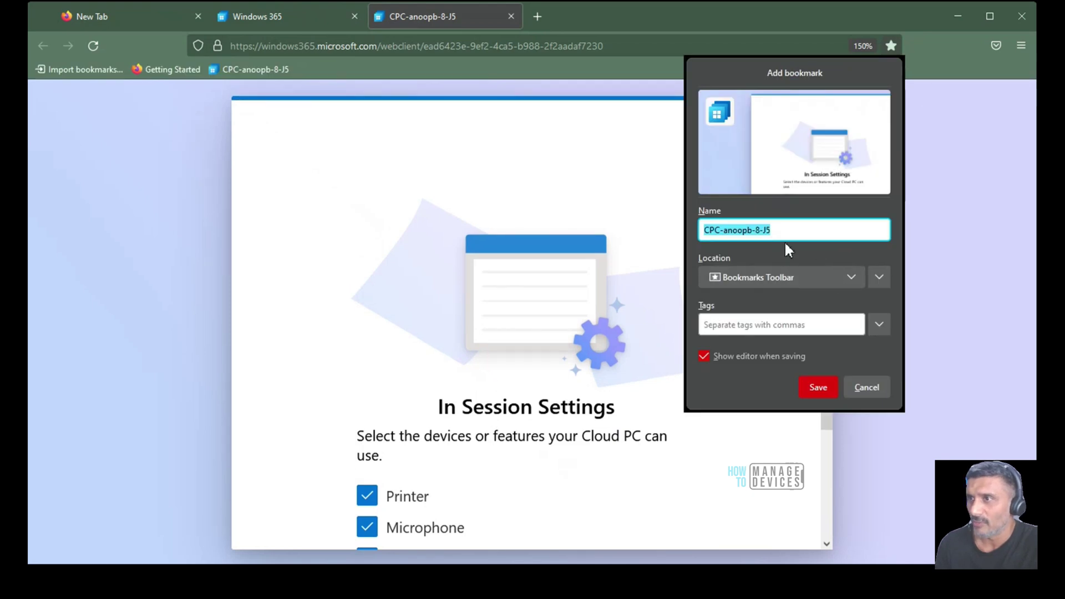
{"action": "left_click", "coordinate": [818, 387]}
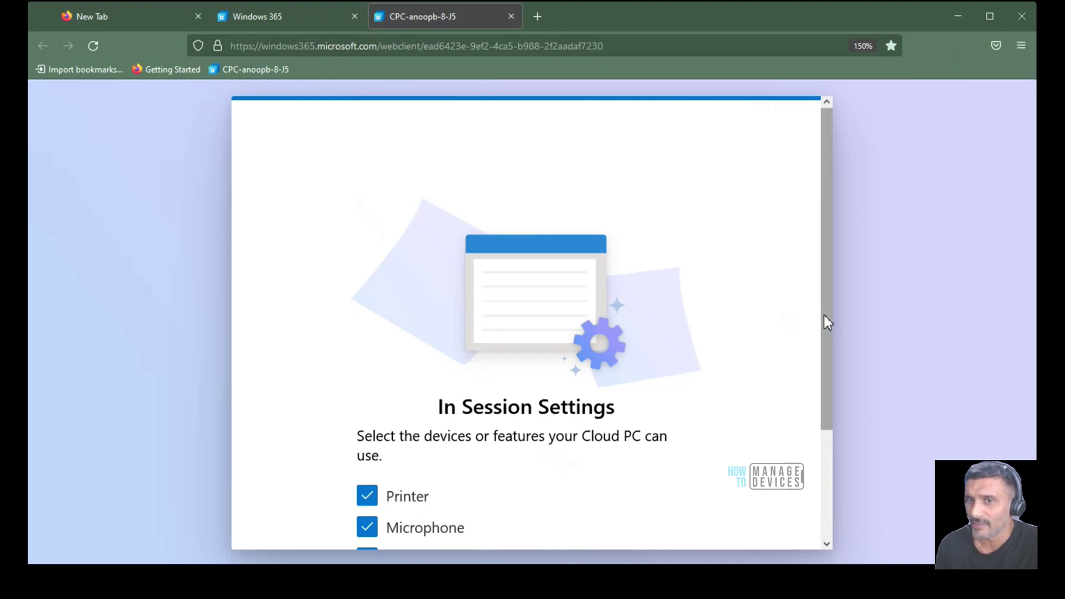
- Scroll In Session Settings to reveal the advanced options and highlight the keyboard layout description
{"action": "left_click_drag", "start_coordinate": [824, 314], "coordinate": [830, 384]}
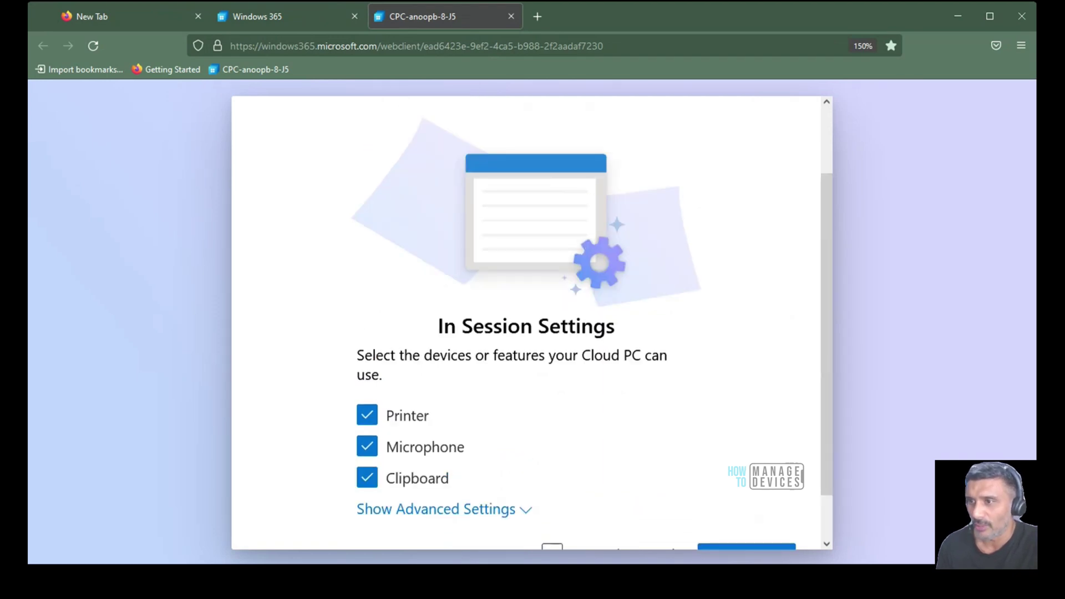
{"action": "scroll", "coordinate": [822, 375], "scroll_direction": "up", "scroll_amount": 1}
{"action": "scroll", "coordinate": [833, 388], "scroll_direction": "down", "scroll_amount": 1}
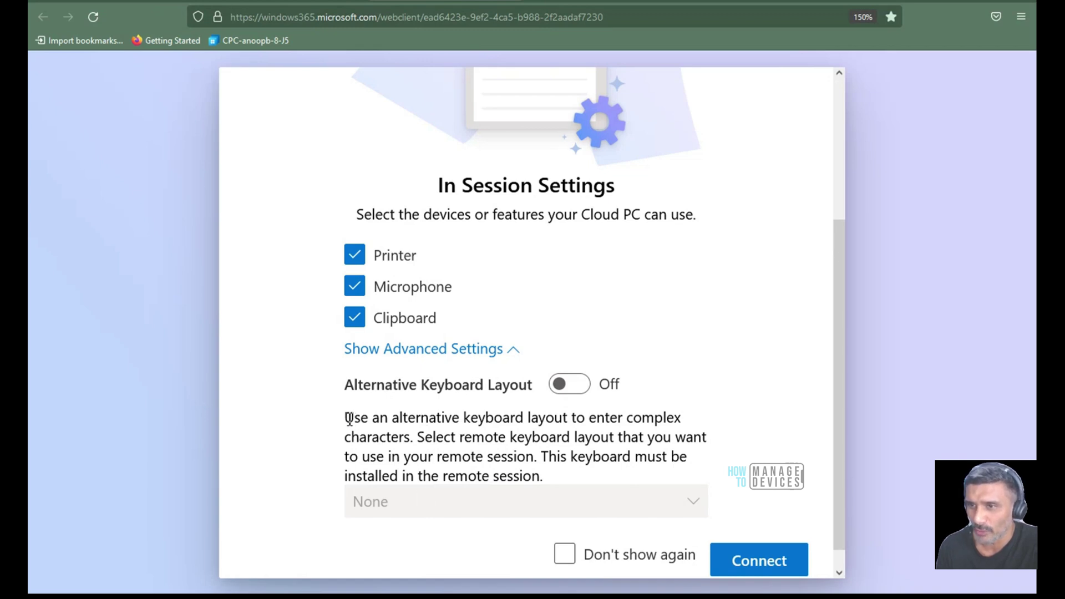
{"action": "left_click_drag", "start_coordinate": [348, 418], "coordinate": [645, 496]}
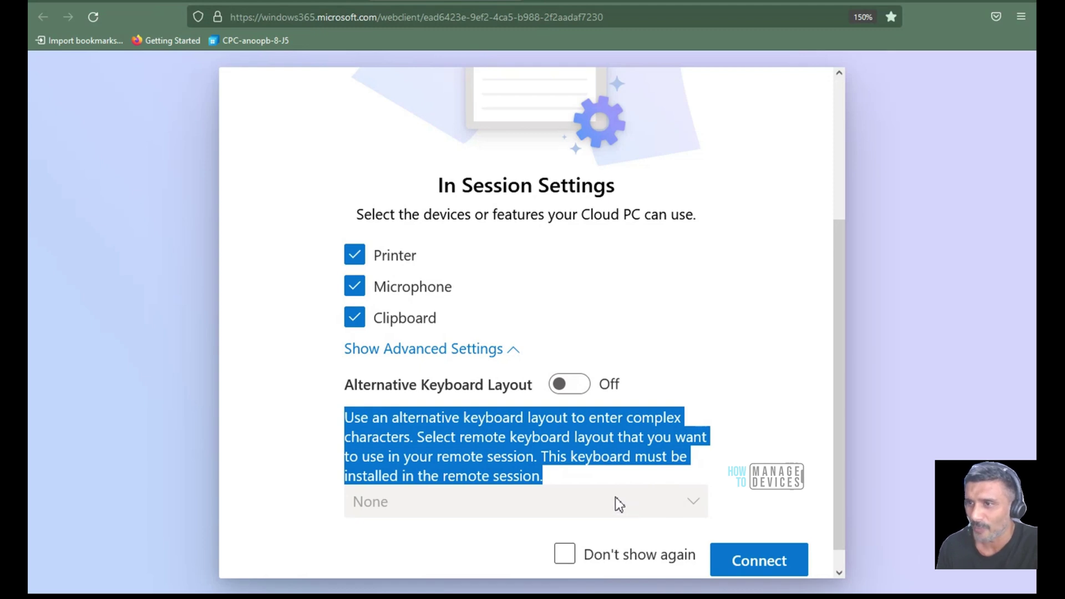
- Turn on the alternative keyboard layout, choose Others, then switch the alternative layout back off
{"action": "left_click", "coordinate": [584, 387]}
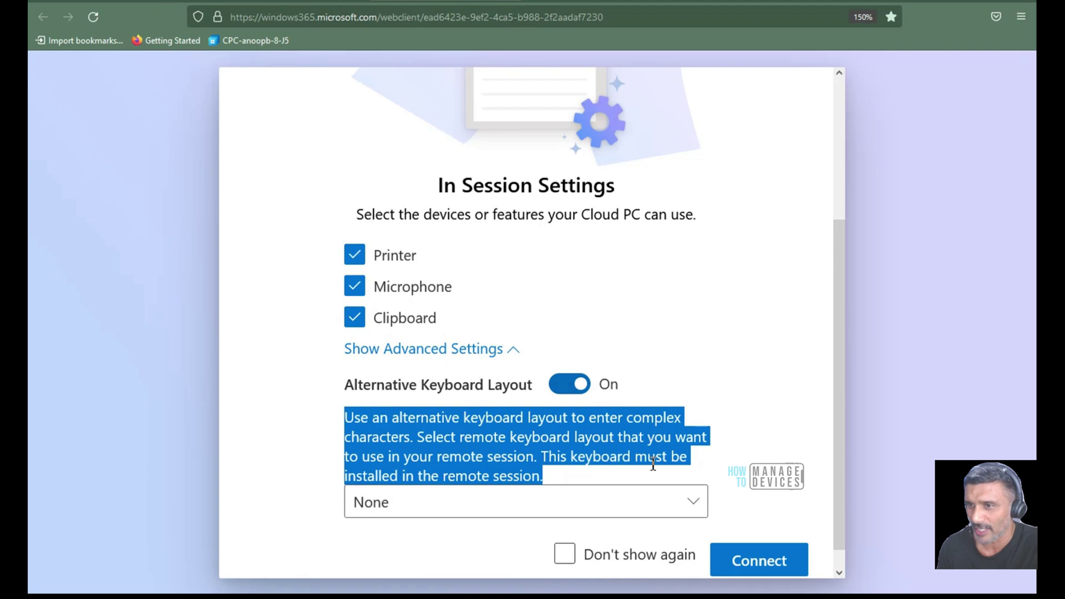
{"action": "left_click", "coordinate": [615, 495]}
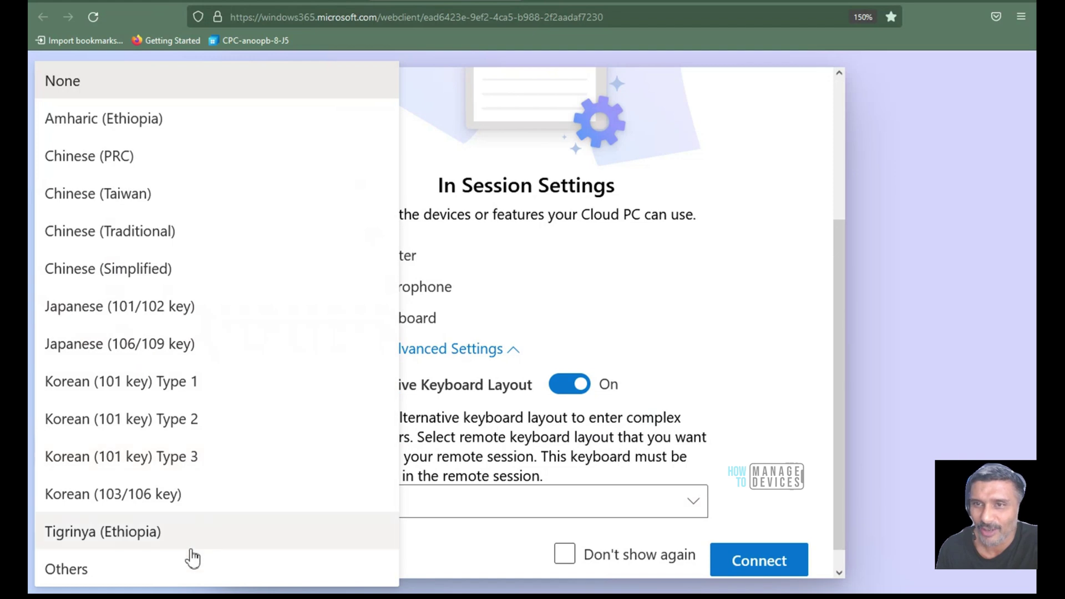
{"action": "left_click", "coordinate": [128, 575]}
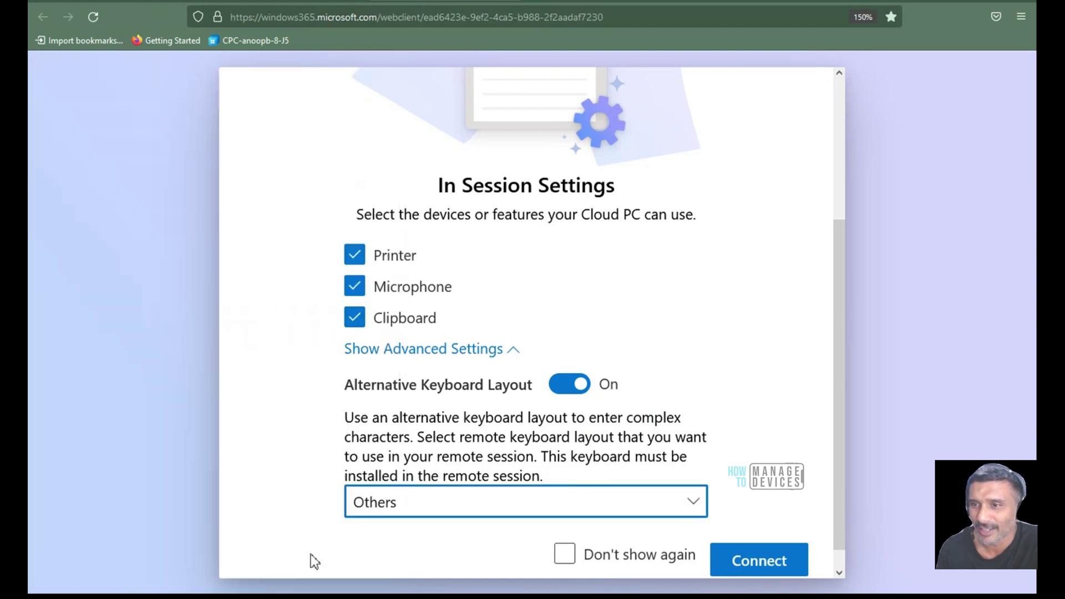
{"action": "left_click", "coordinate": [396, 506]}
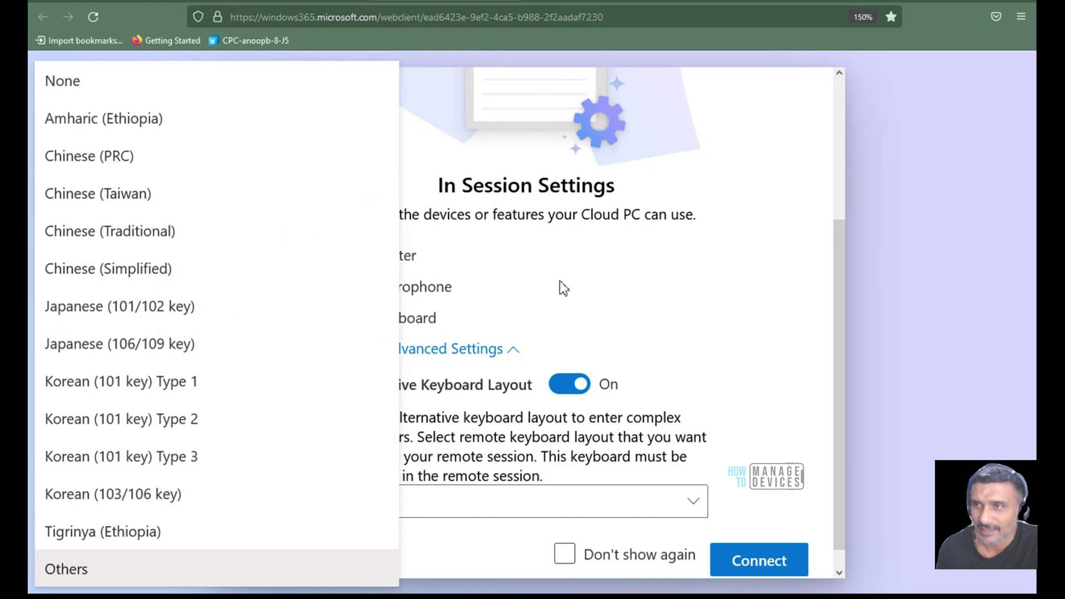
{"action": "left_click", "coordinate": [619, 289]}
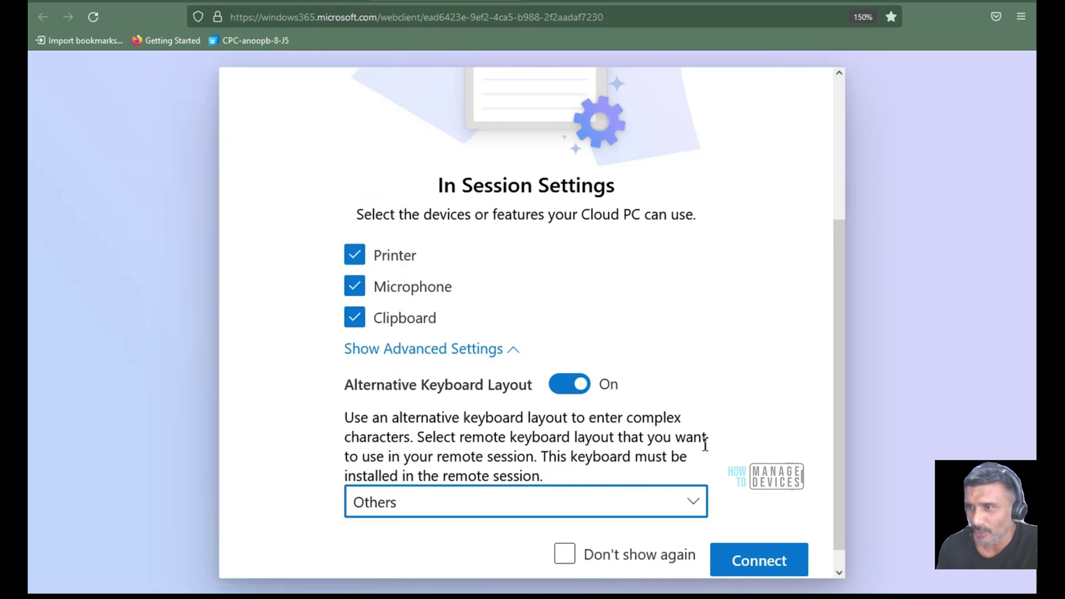
{"action": "left_click", "coordinate": [570, 384]}
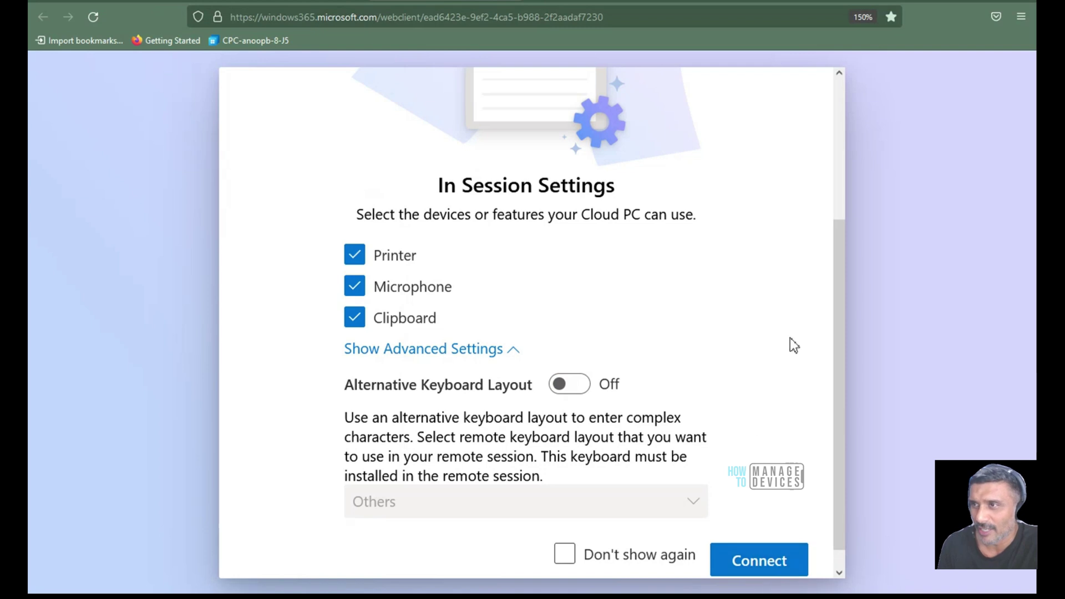
{"action": "mouse_move", "coordinate": [842, 364]}
{"action": "left_mouse_down"}
{"action": "mouse_move", "coordinate": [836, 280]}
{"action": "mouse_move", "coordinate": [837, 380]}
{"action": "left_mouse_up"}
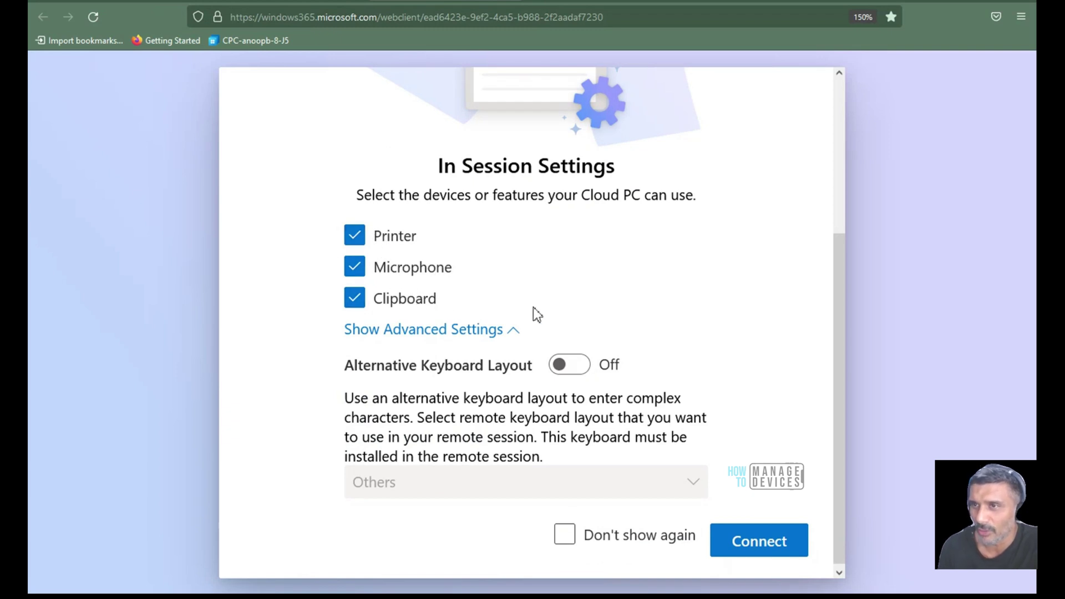
- Connect to the Cloud PC and enter the work account password in the Sign in to Cloud PC prompt
{"action": "left_click", "coordinate": [755, 546]}
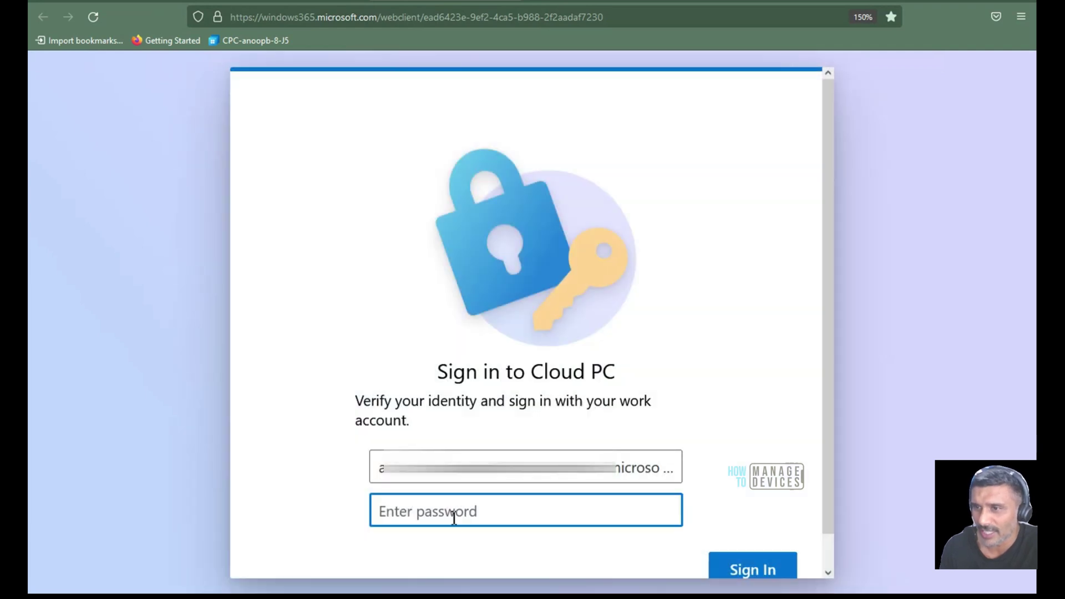
{"action": "type", "text": "*********"}
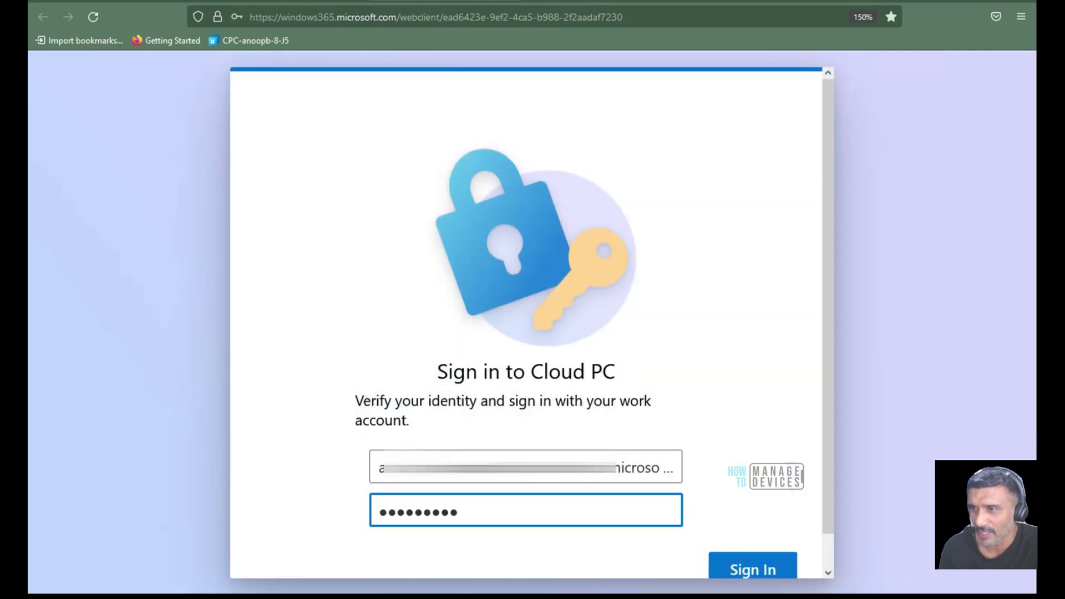
{"action": "left_click_drag", "start_coordinate": [829, 512], "coordinate": [832, 556]}
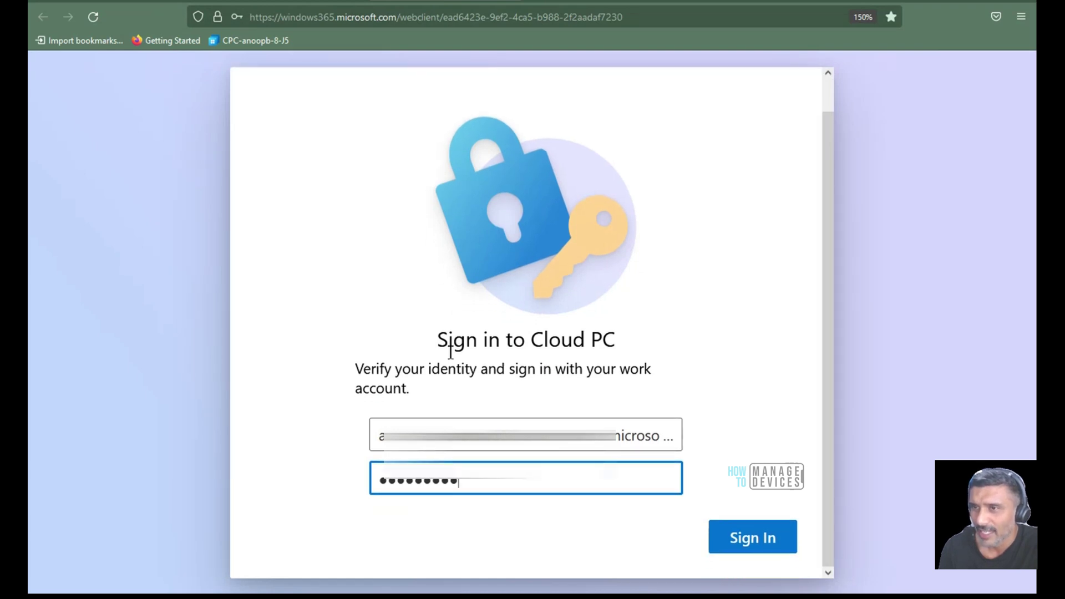
{"action": "left_click_drag", "start_coordinate": [438, 340], "coordinate": [665, 390]}
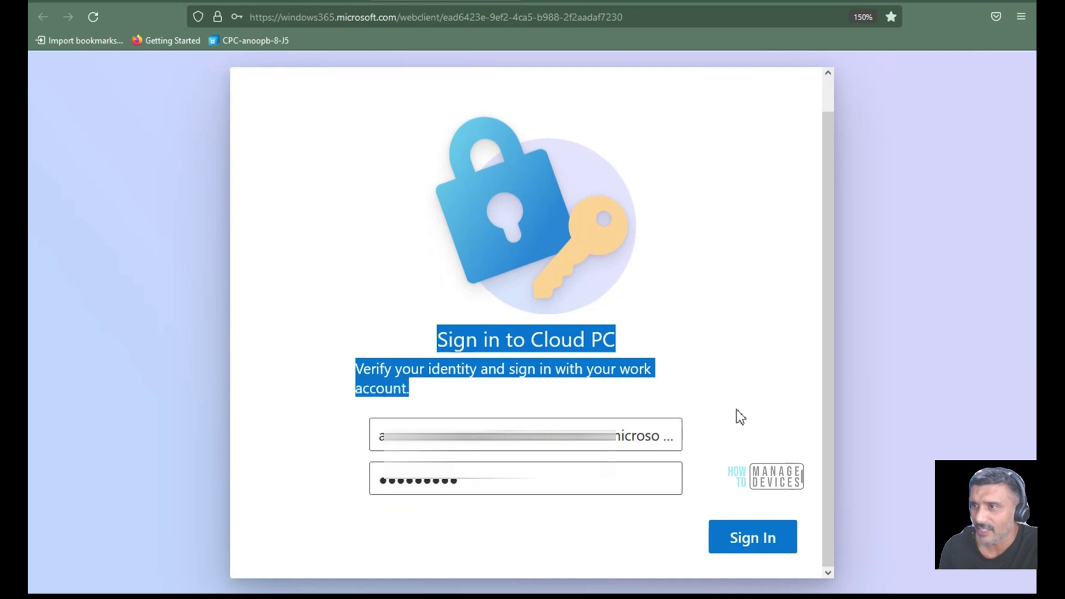
{"action": "scroll", "coordinate": [827, 461], "scroll_direction": "up", "scroll_amount": 1}
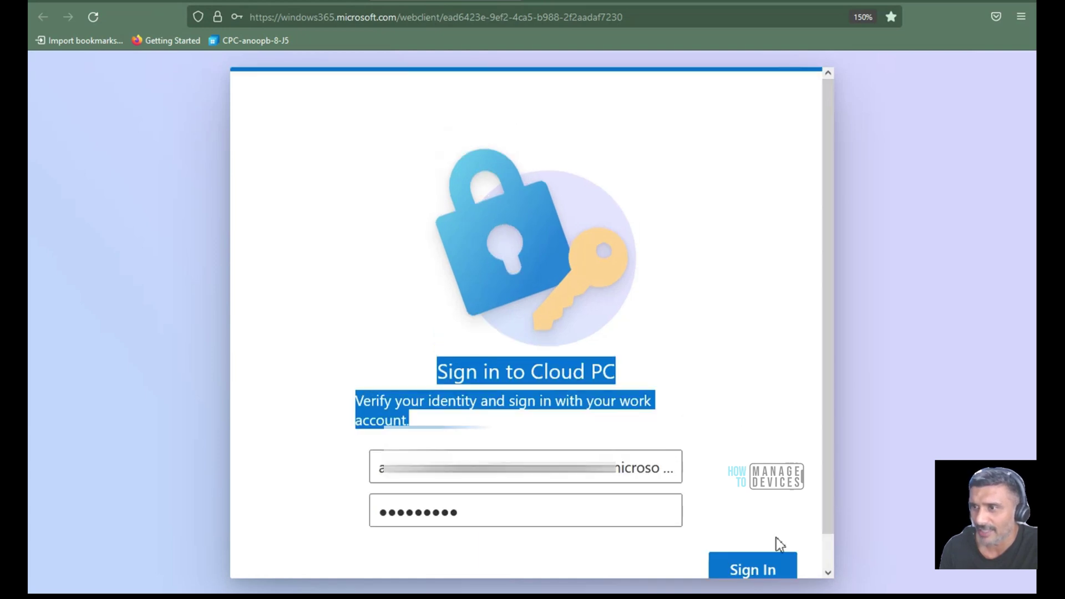
- Sign in to CPC-anoopb-8-J5 and minimise the Windows Update settings window
{"action": "left_click", "coordinate": [763, 569]}
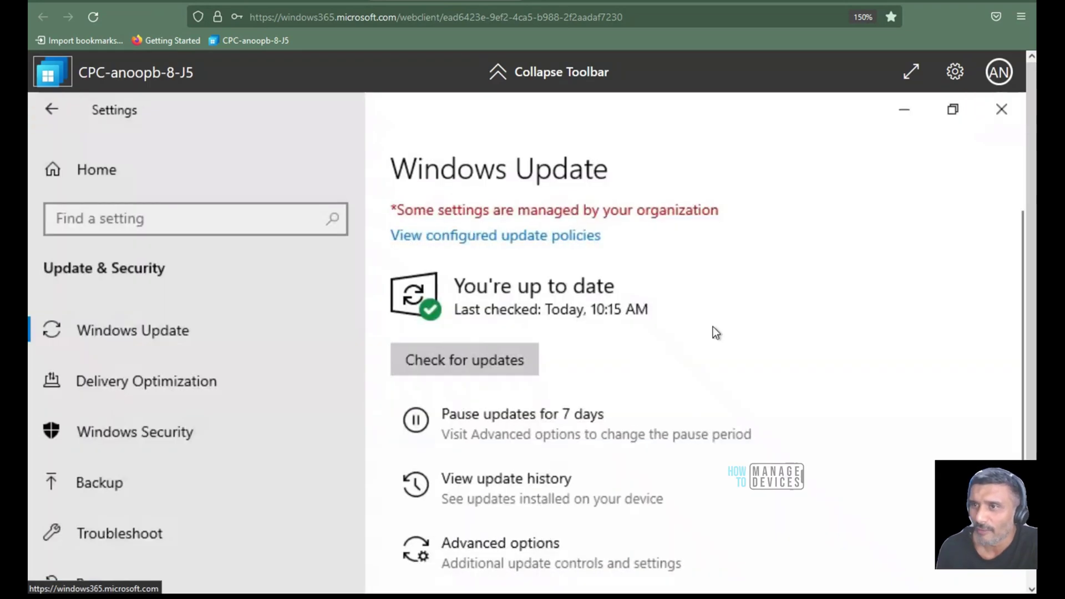
{"action": "left_click", "coordinate": [905, 111]}
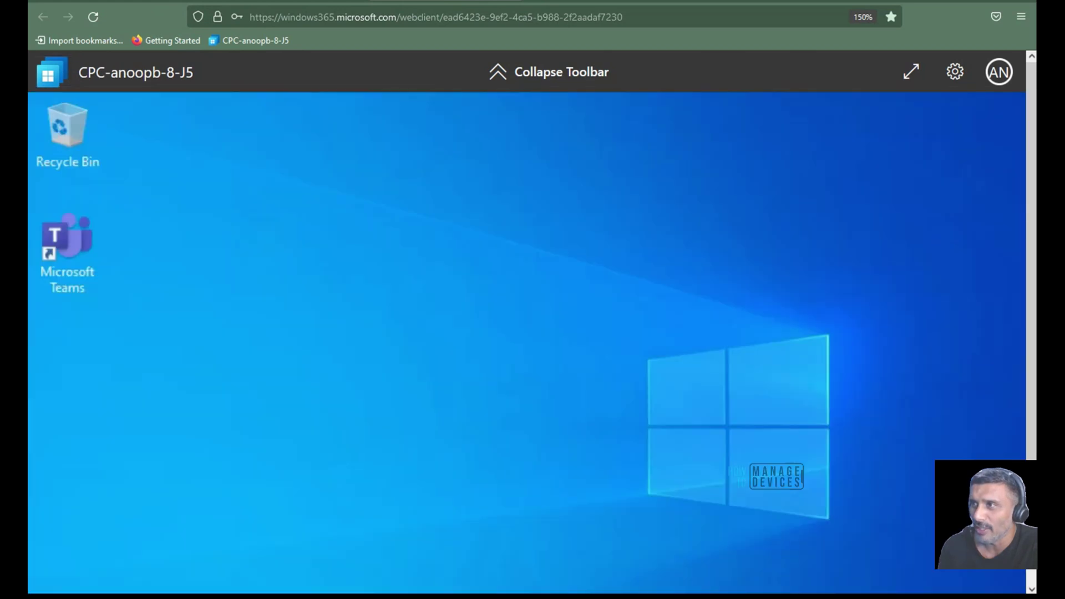
{"action": "left_click_drag", "start_coordinate": [1027, 209], "coordinate": [996, 194]}
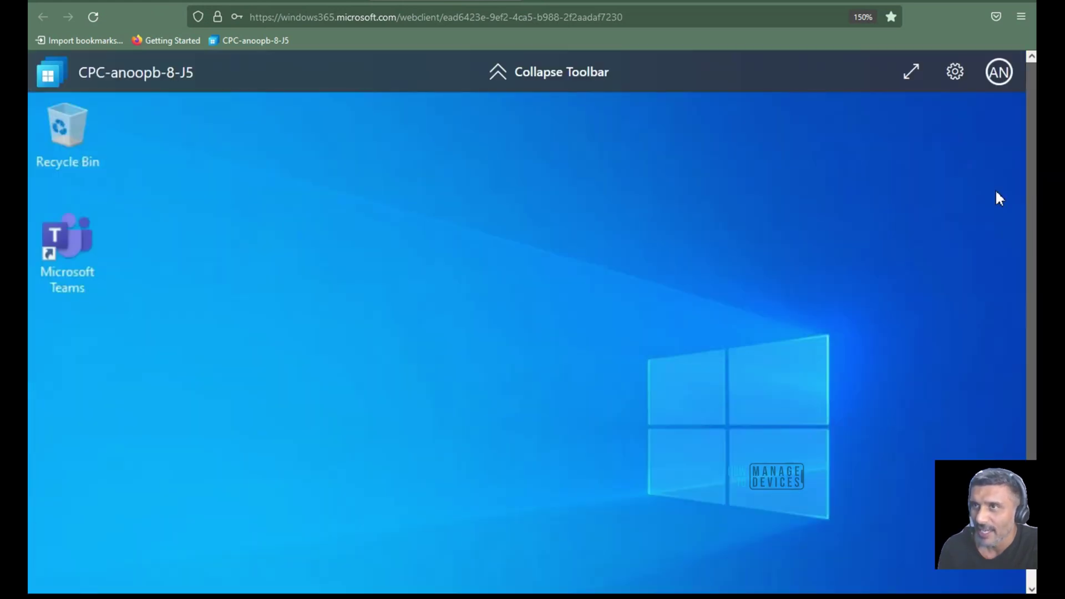
{"action": "left_click", "coordinate": [406, 17]}
{"action": "left_click", "coordinate": [418, 17]}
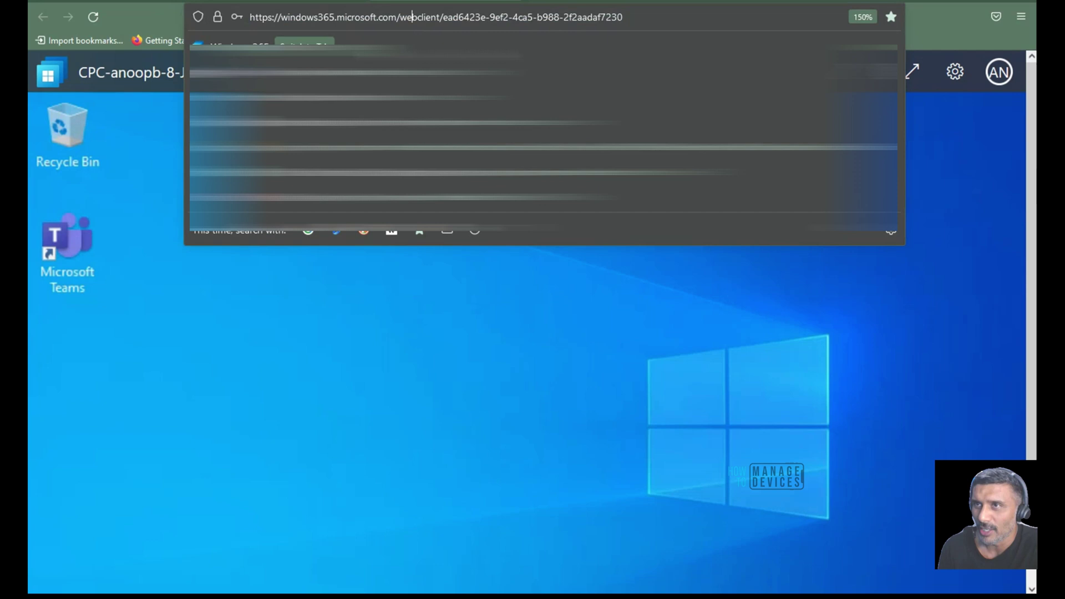
{"action": "left_click", "coordinate": [514, 349]}
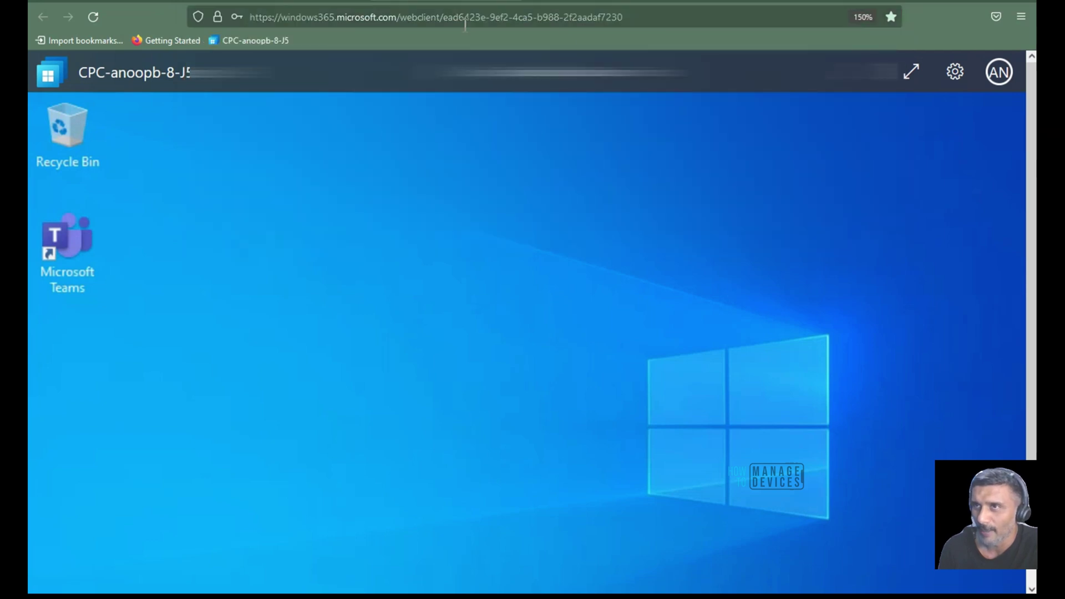
{"action": "mouse_move", "coordinate": [554, 78]}
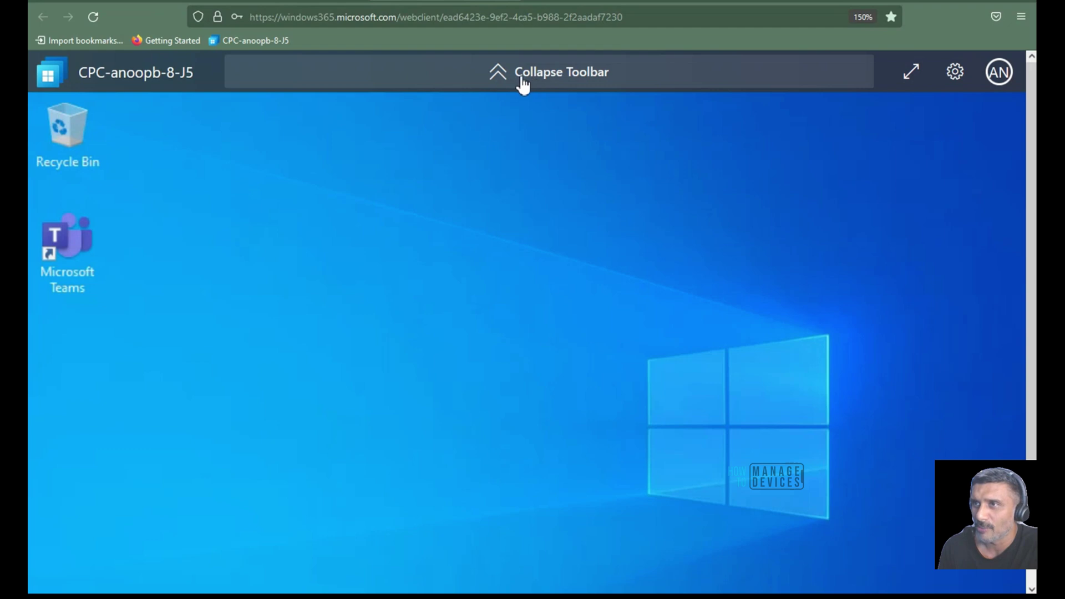
{"action": "left_click", "coordinate": [499, 79]}
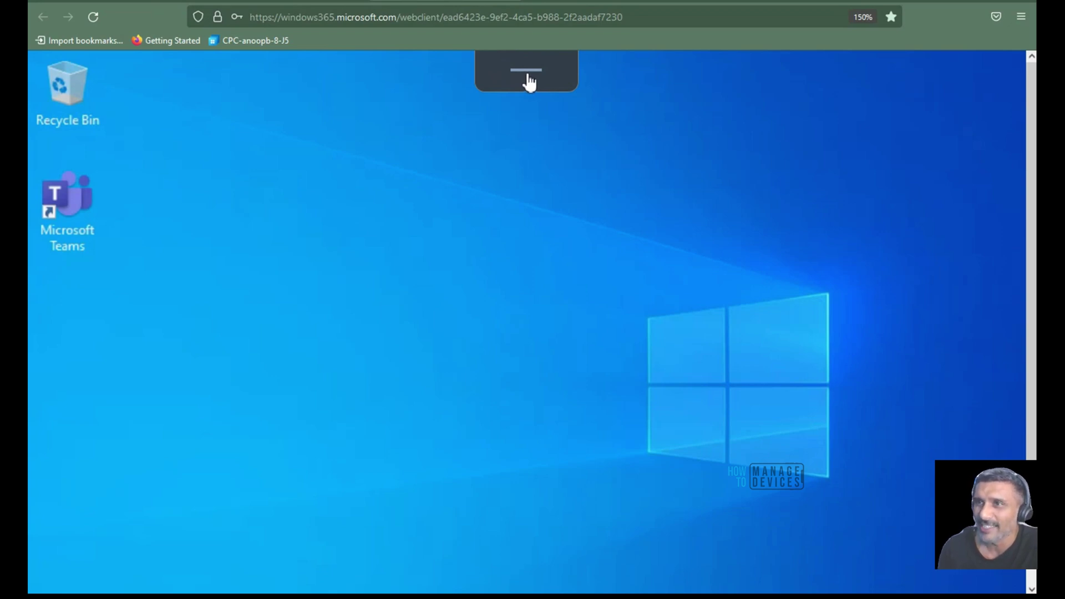
{"action": "left_click", "coordinate": [529, 82]}
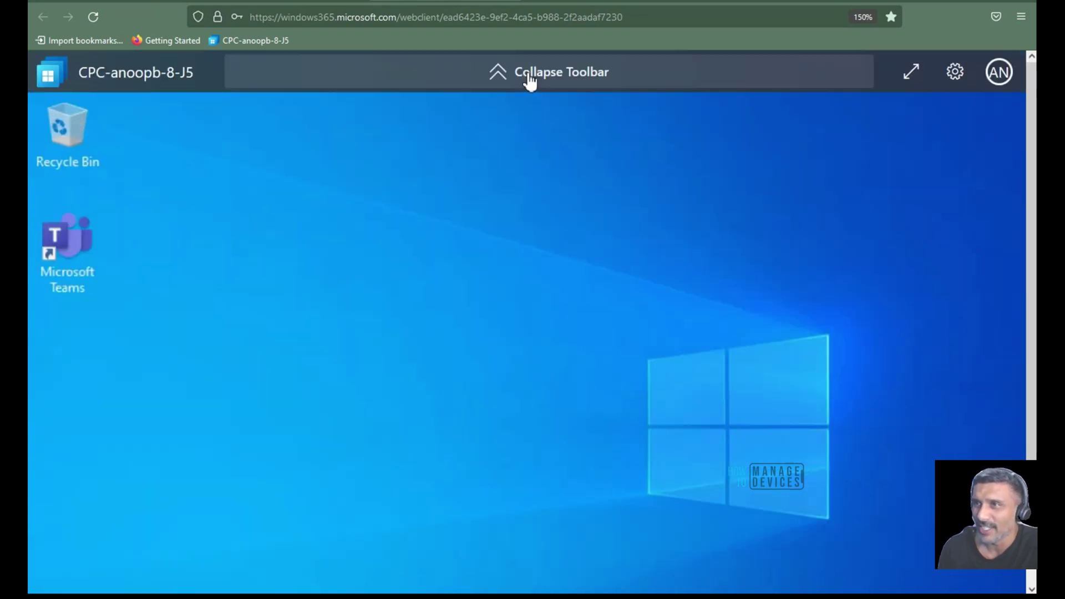
- Open the session settings panel and highlight its keyboard shortcut entries
{"action": "left_click", "coordinate": [955, 75]}
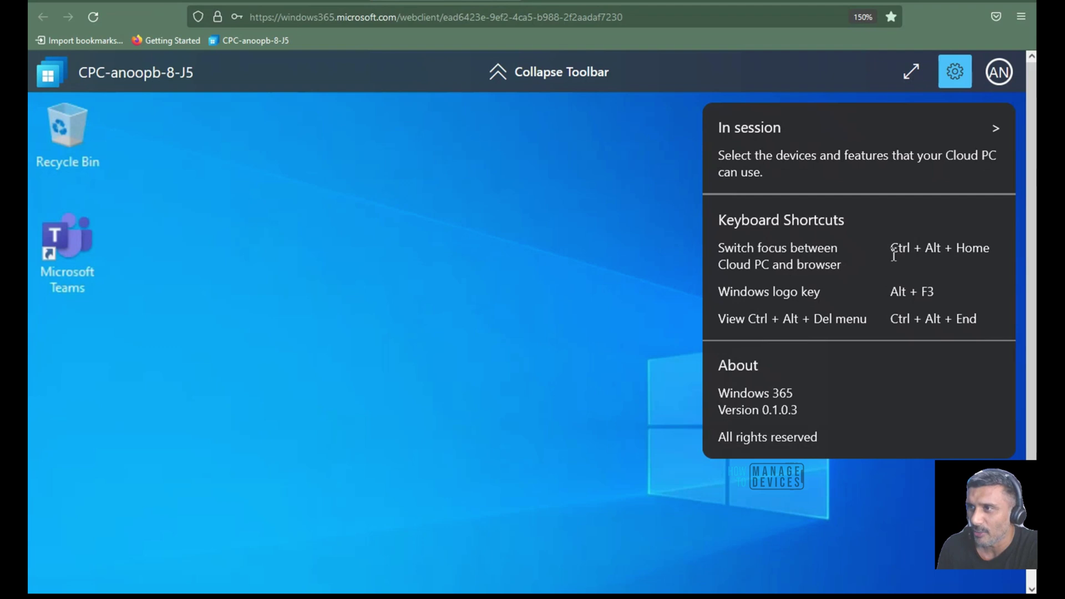
{"action": "left_click_drag", "start_coordinate": [891, 252], "coordinate": [992, 255]}
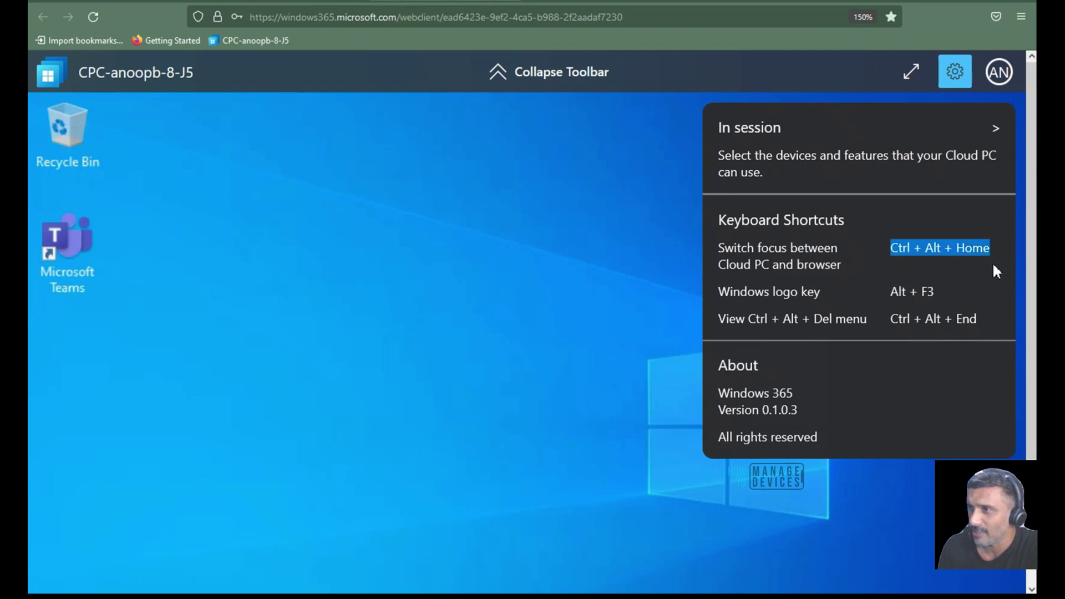
{"action": "left_click_drag", "start_coordinate": [936, 292], "coordinate": [885, 292]}
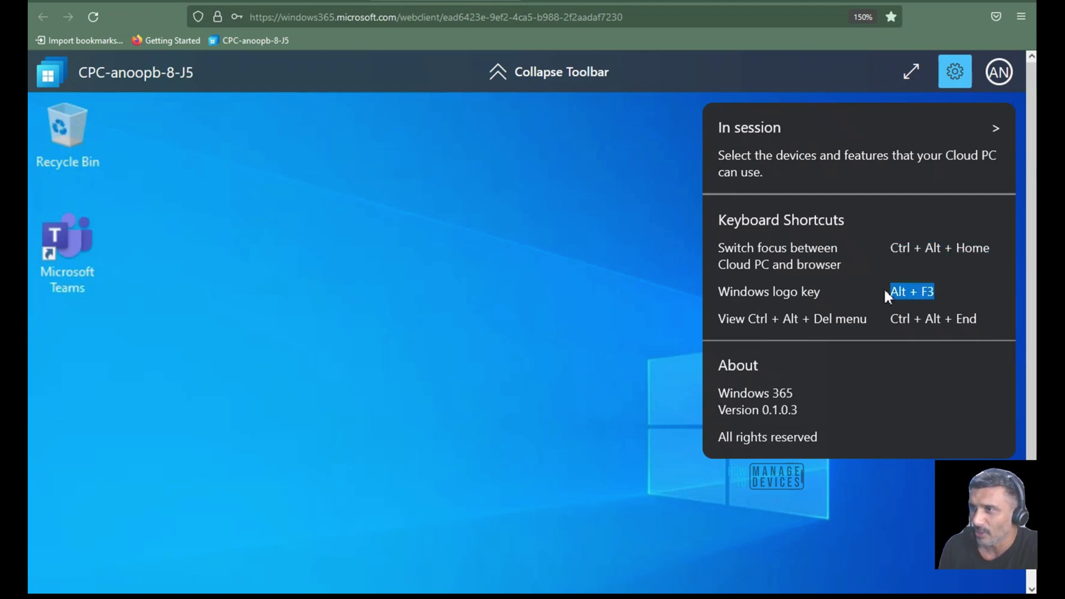
{"action": "left_click_drag", "start_coordinate": [982, 321], "coordinate": [719, 211]}
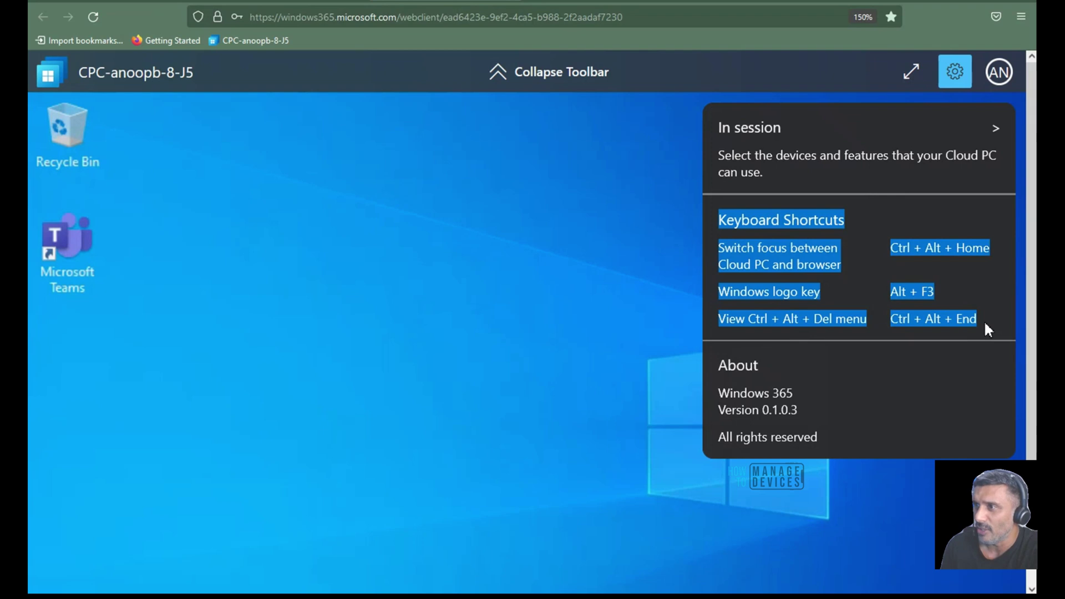
{"action": "left_click_drag", "start_coordinate": [984, 320], "coordinate": [719, 221]}
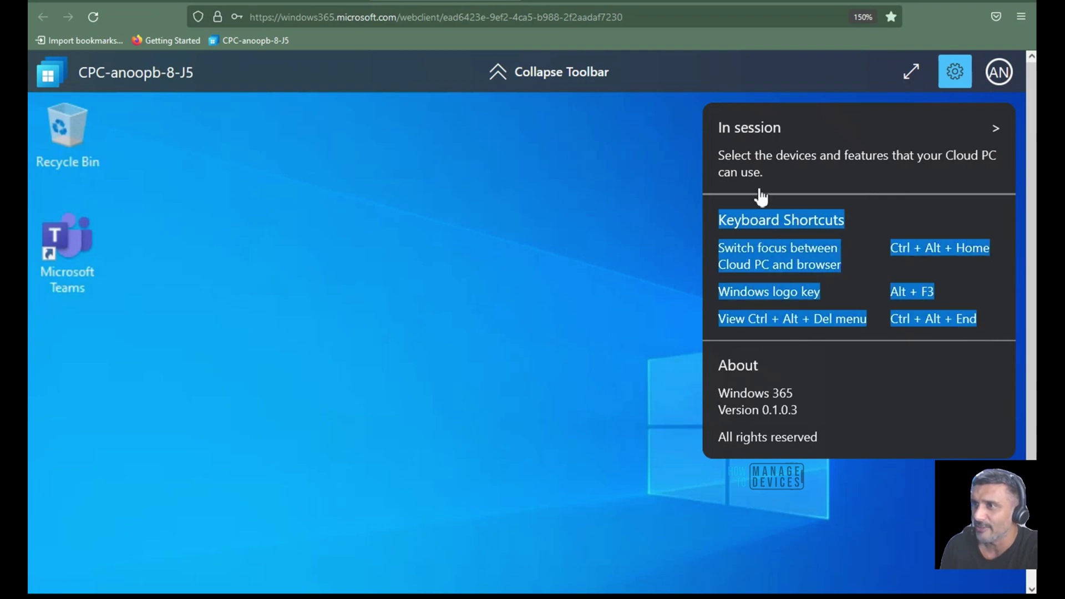
- Uncheck Printer in the in-session device options
{"action": "left_click", "coordinate": [790, 172]}
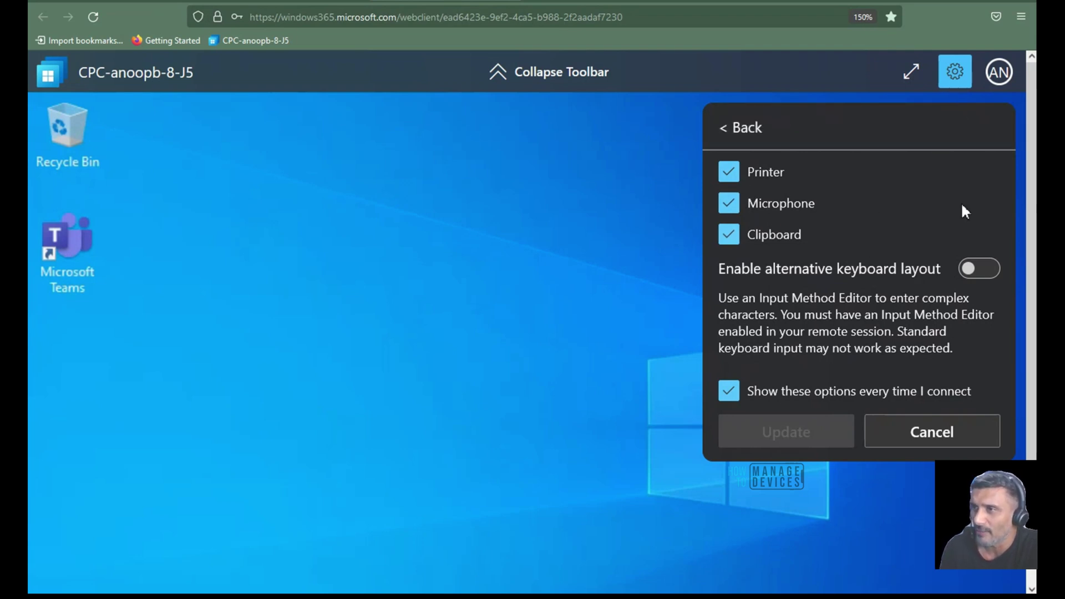
{"action": "left_click", "coordinate": [729, 173]}
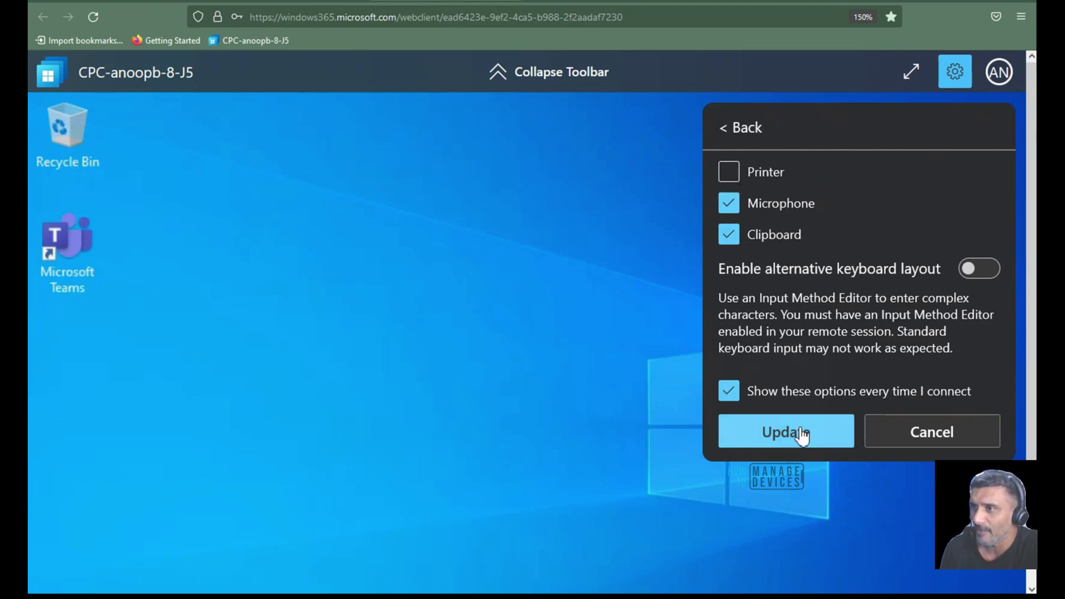
- Apply the change with Disconnect and update set to Now, and continue
{"action": "left_click", "coordinate": [783, 435]}
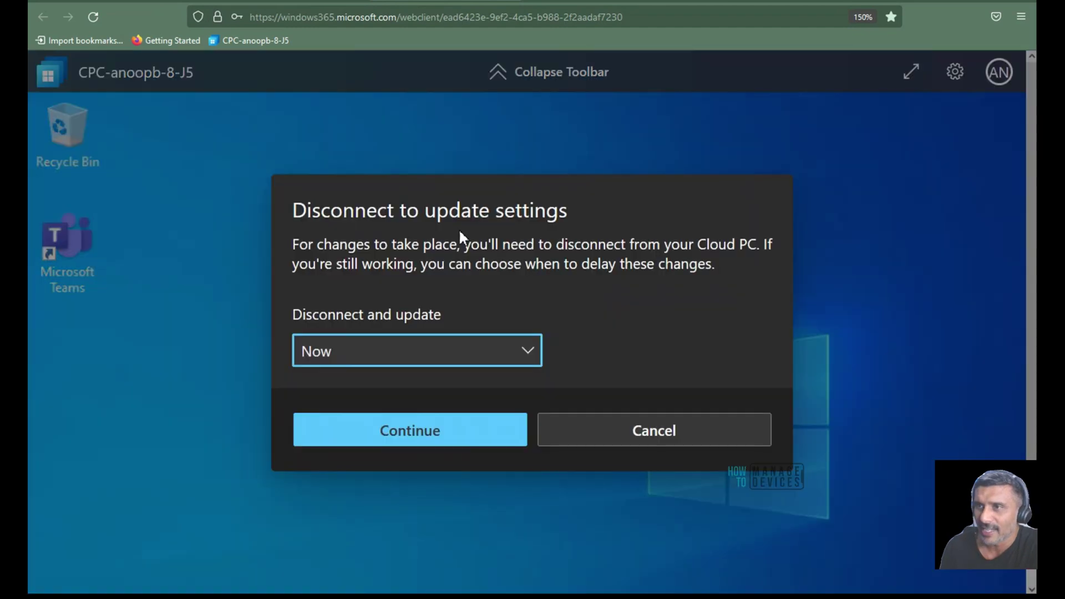
{"action": "left_click", "coordinate": [501, 364]}
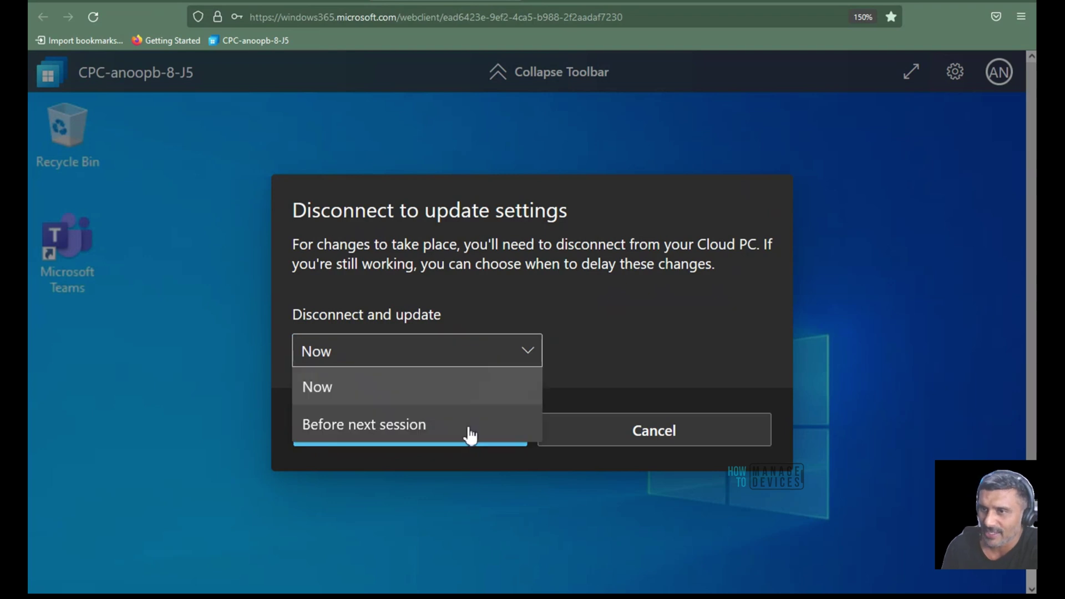
{"action": "left_click", "coordinate": [469, 434]}
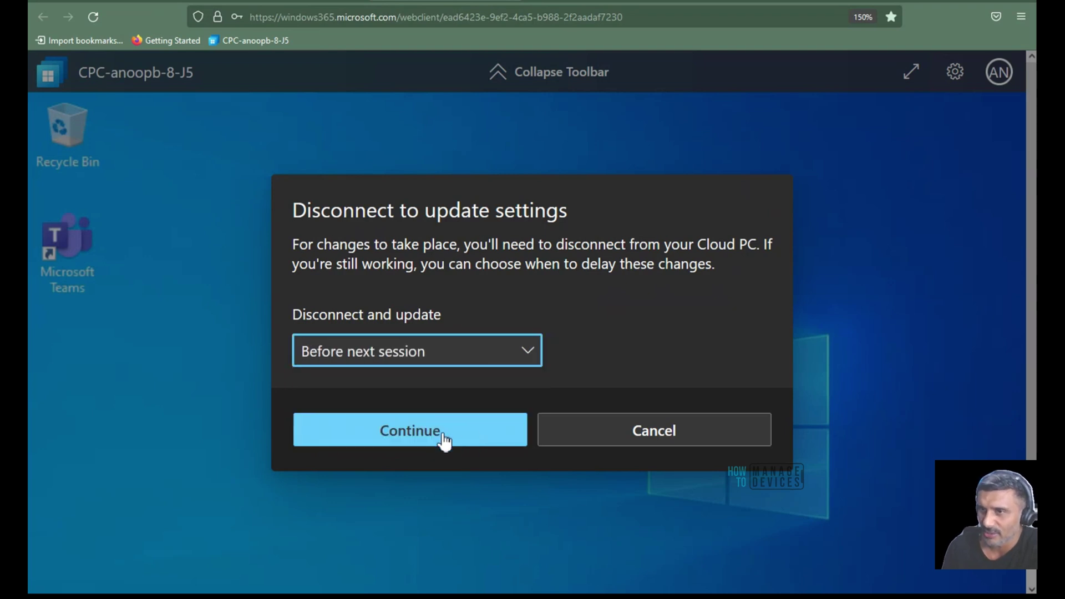
{"action": "left_click", "coordinate": [413, 367]}
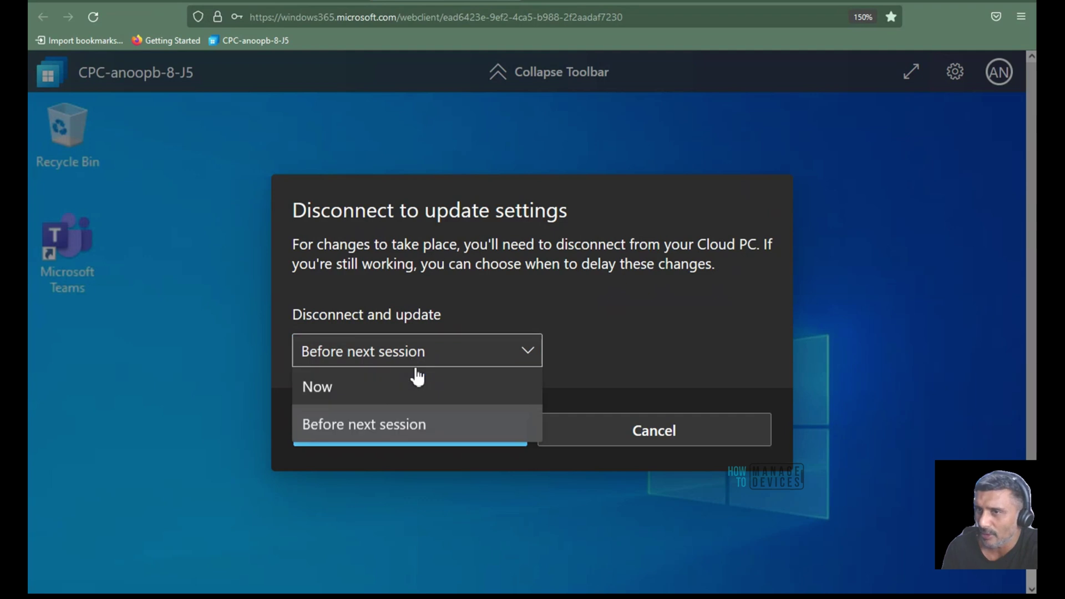
{"action": "left_click", "coordinate": [399, 393]}
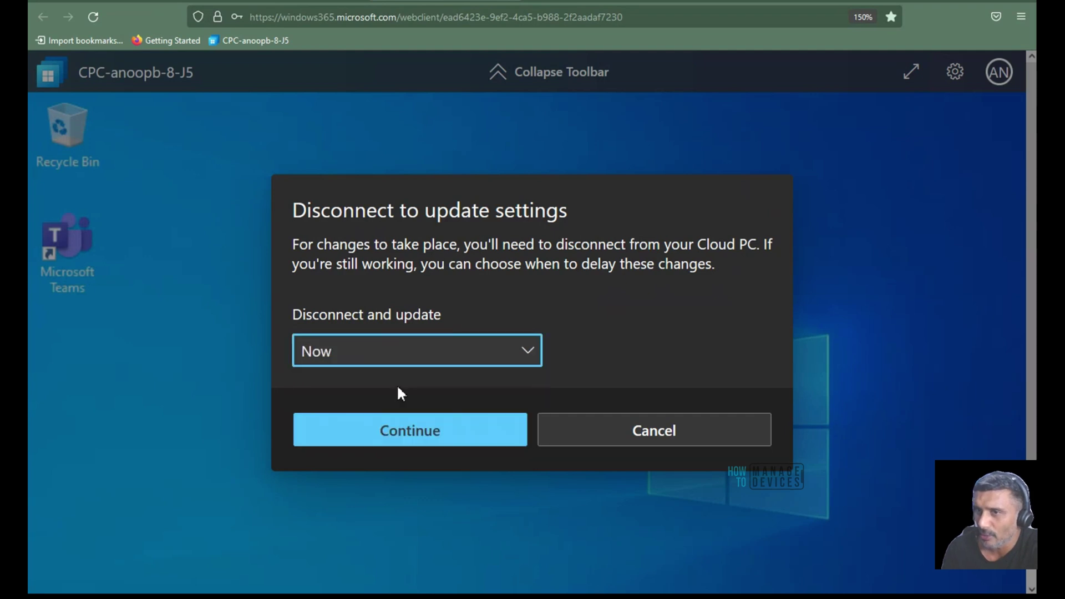
{"action": "left_click", "coordinate": [447, 437]}
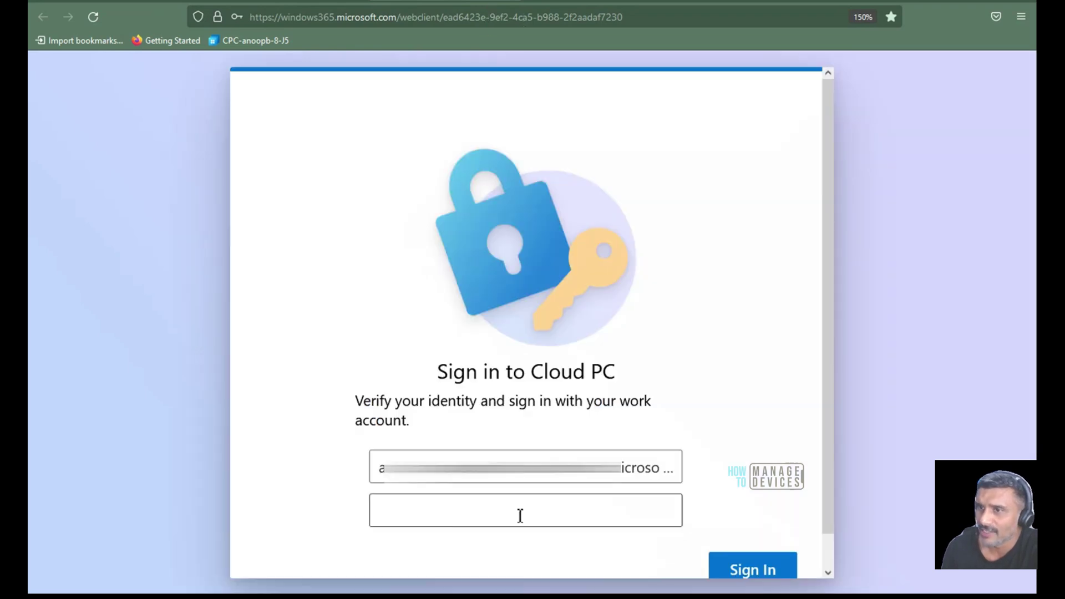
- Paste the account password and sign back in to the Cloud PC
{"action": "left_click", "coordinate": [519, 516]}
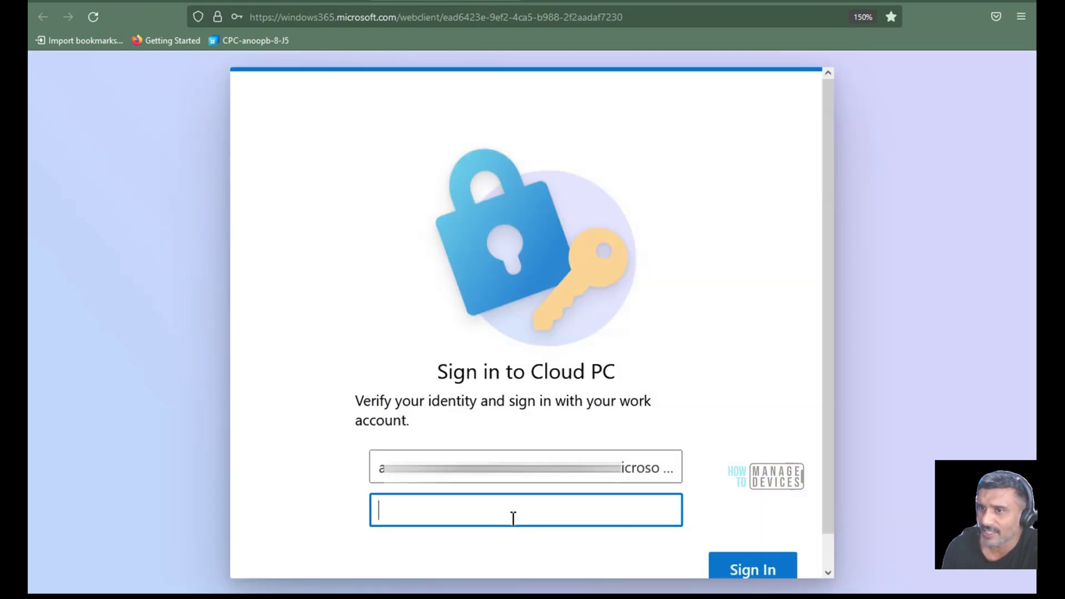
{"action": "key", "text": "ctrl+v"}
{"action": "left_click", "coordinate": [765, 571]}
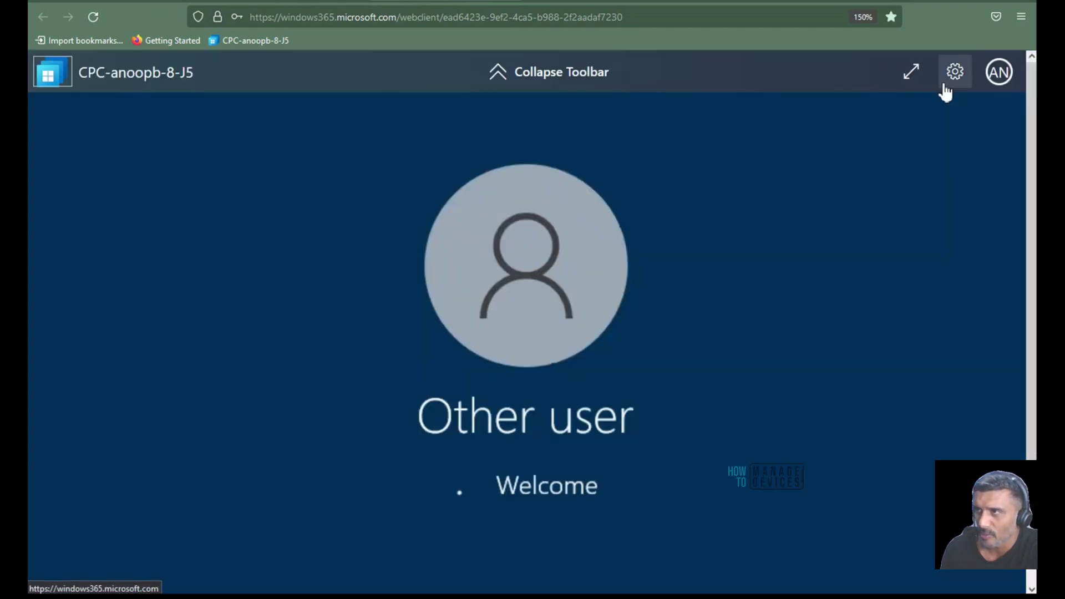
- Confirm Printer remains unchecked in the in-session options and cancel without changes
{"action": "left_click", "coordinate": [952, 77]}
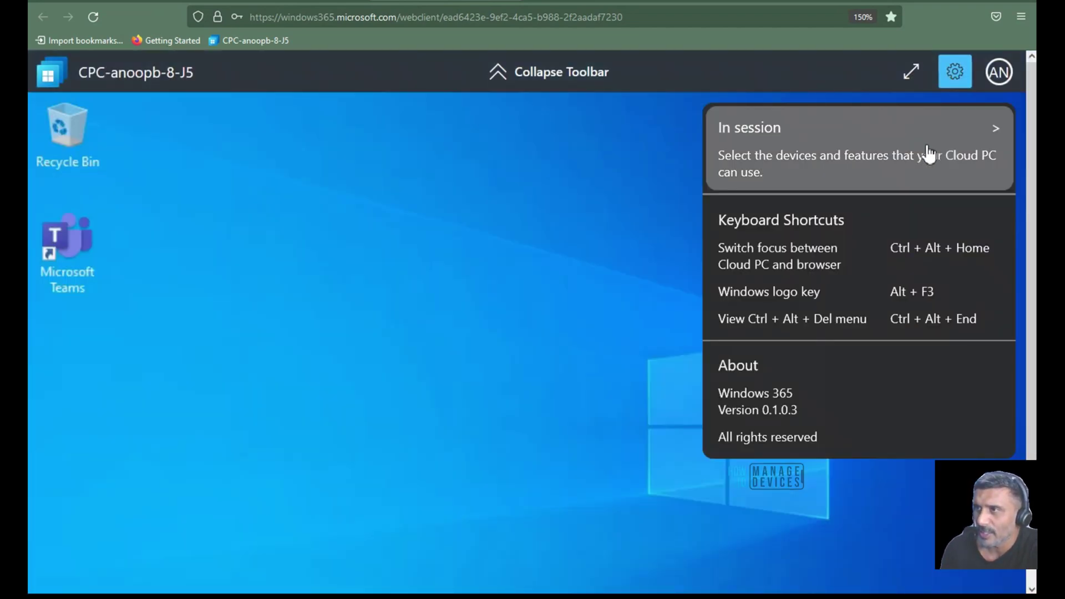
{"action": "left_click", "coordinate": [928, 155]}
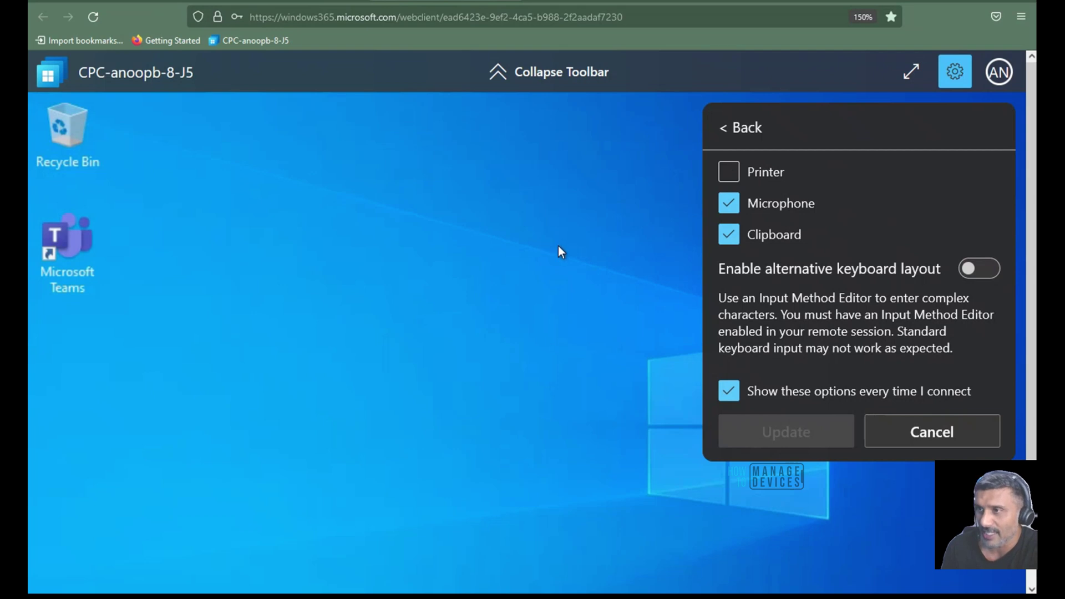
{"action": "left_click", "coordinate": [927, 448]}
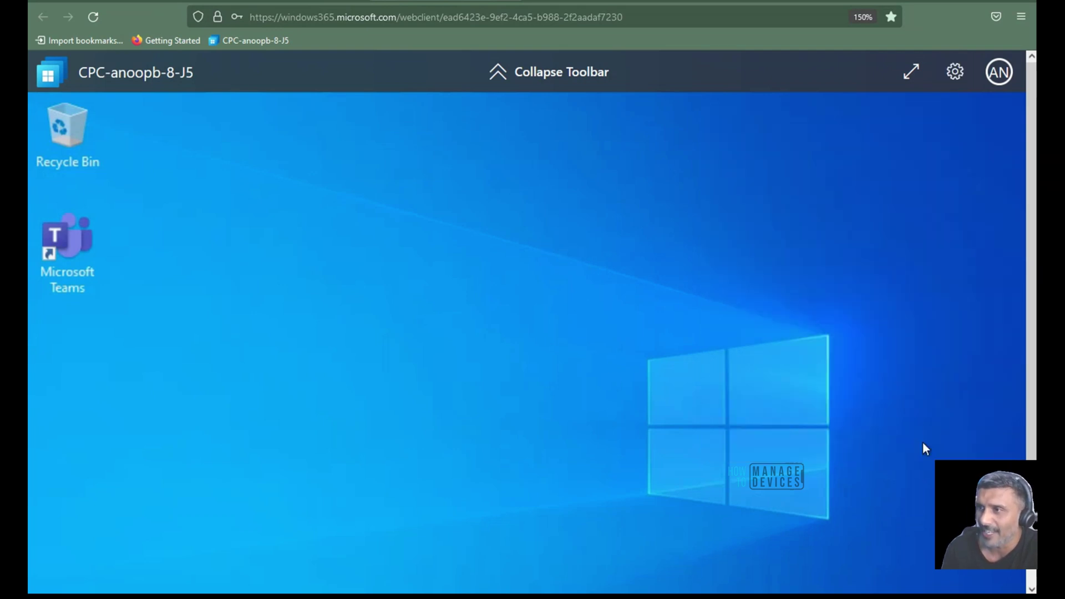
{"action": "left_click", "coordinate": [549, 72]}
- Reload the bookmarked Cloud PC address, connect and sign in, then check the saved bookmark
{"action": "left_click", "coordinate": [557, 19]}
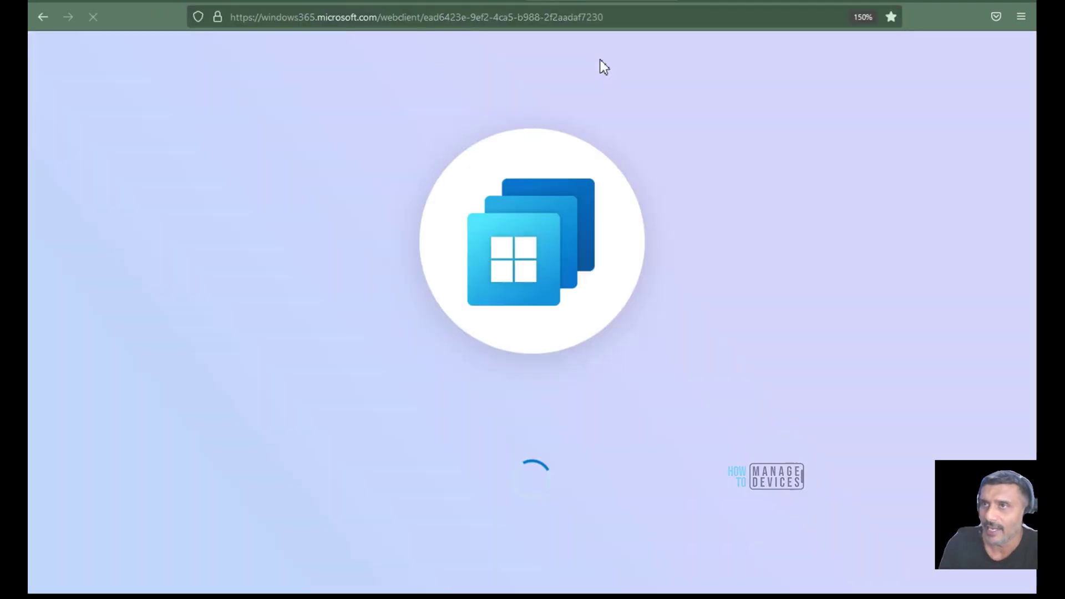
{"action": "scroll", "coordinate": [628, 127], "scroll_direction": "down", "scroll_amount": 1}
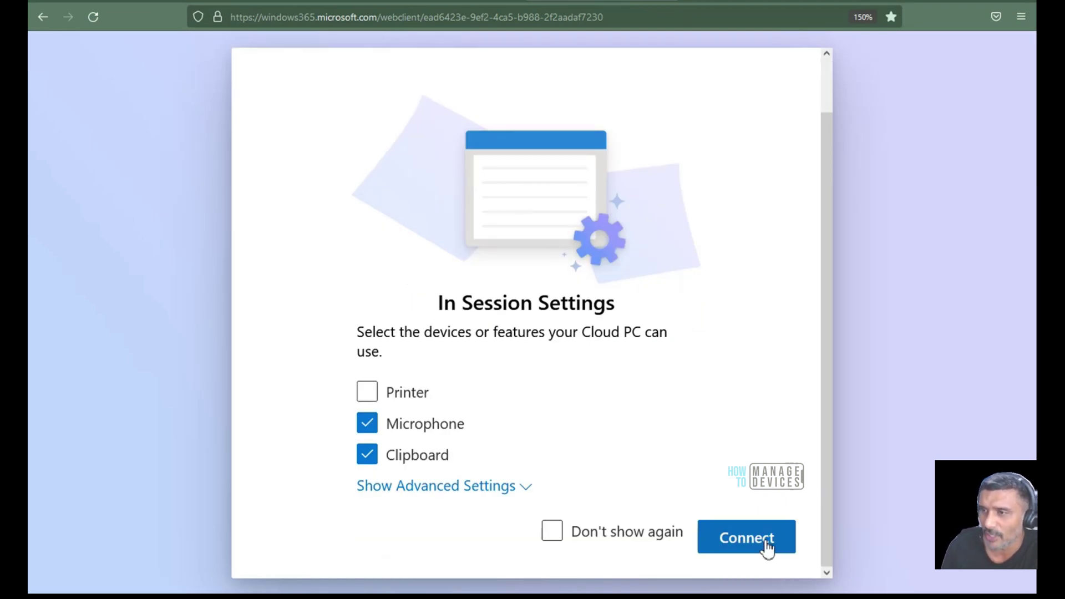
{"action": "left_click", "coordinate": [765, 546]}
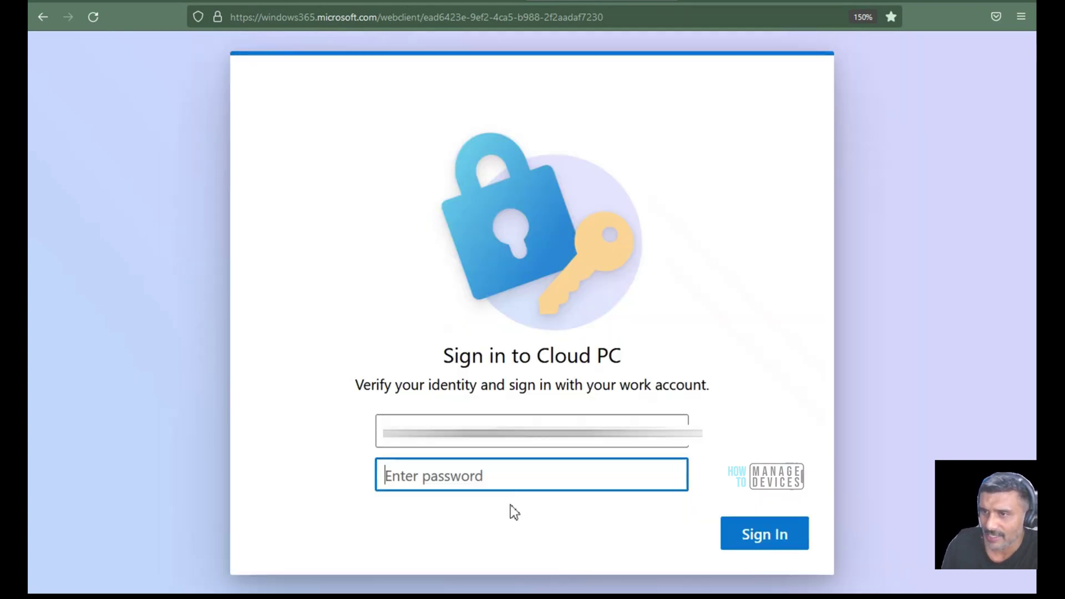
{"action": "key", "text": "ctrl+v"}
{"action": "left_click", "coordinate": [768, 541]}
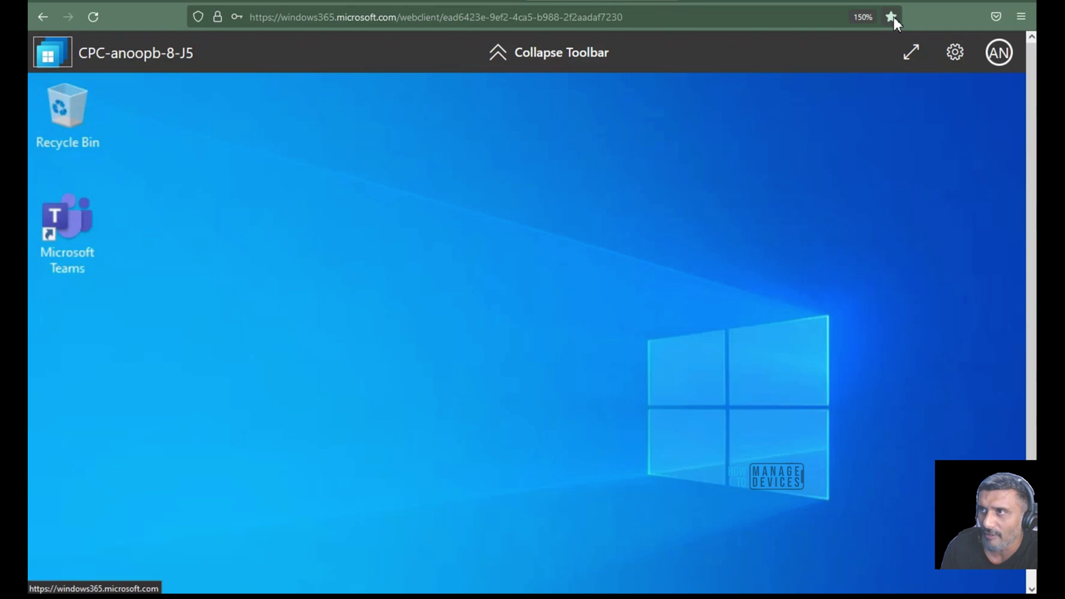
{"action": "left_click", "coordinate": [891, 17]}
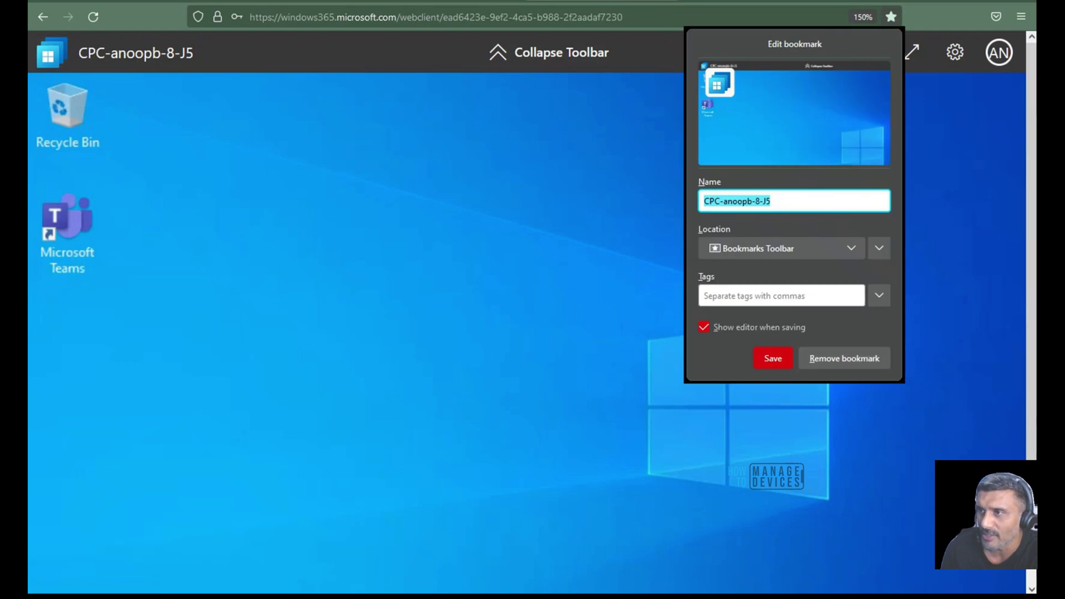
{"action": "left_click", "coordinate": [567, 237]}
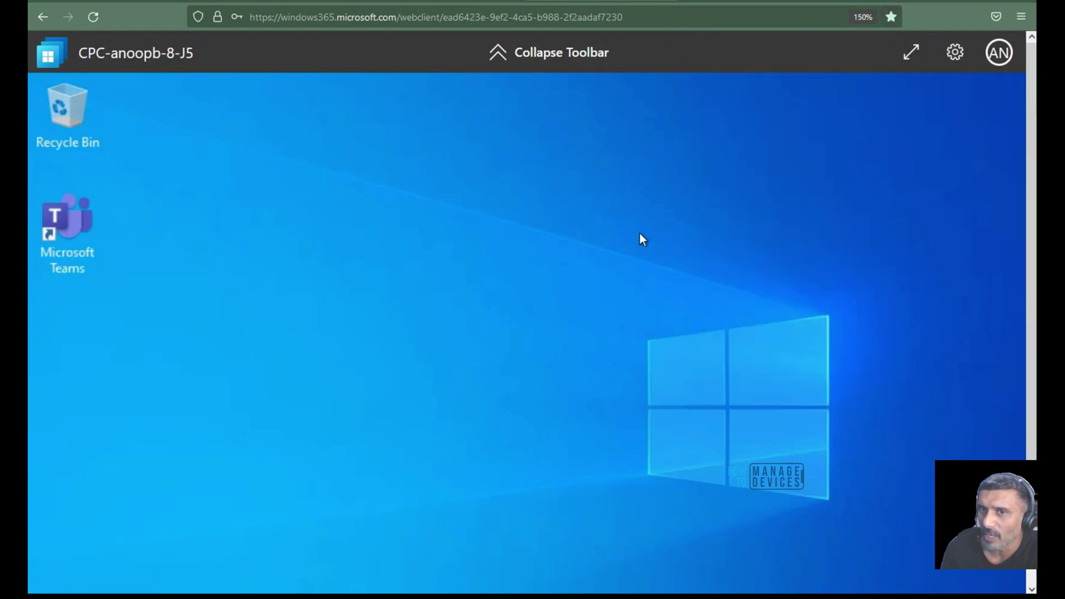